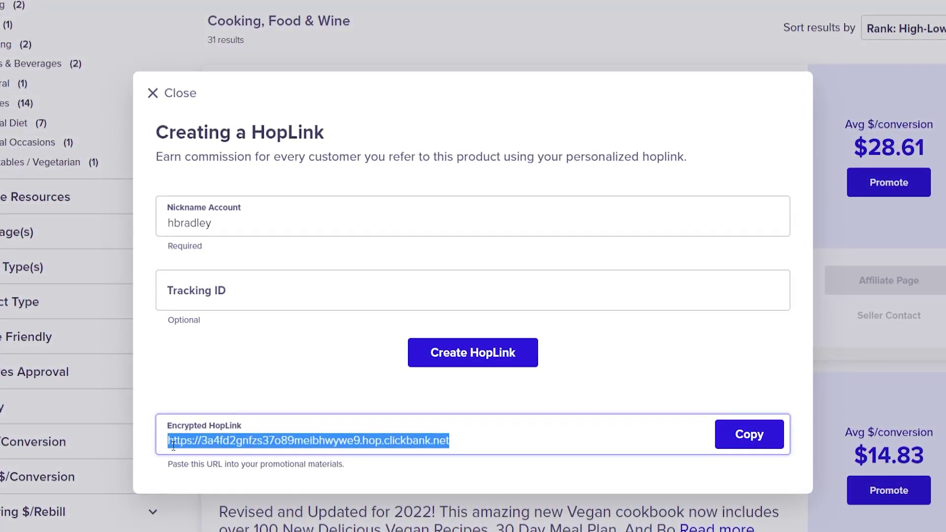
# Close the previous HopLink dialog in ClickBank.
pyautogui.click(365, 398)
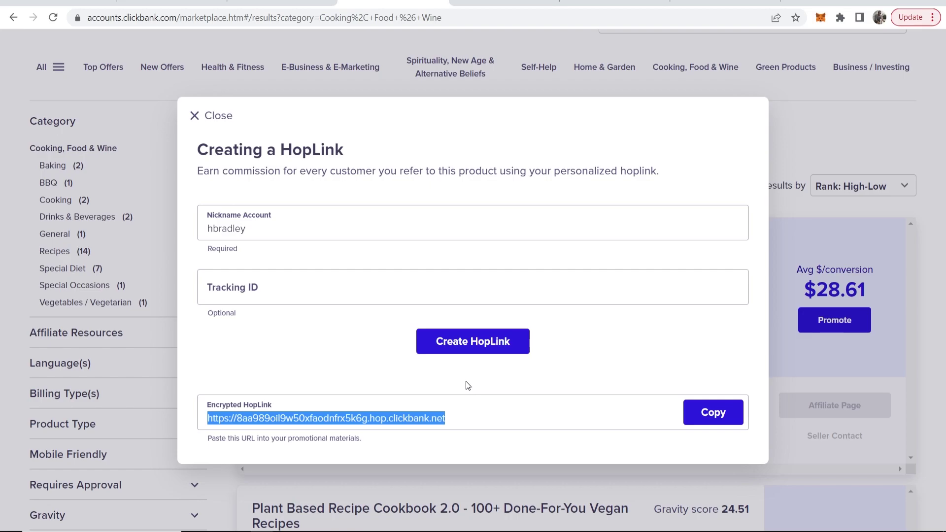
pyautogui.click(467, 385)
pyautogui.click(196, 115)
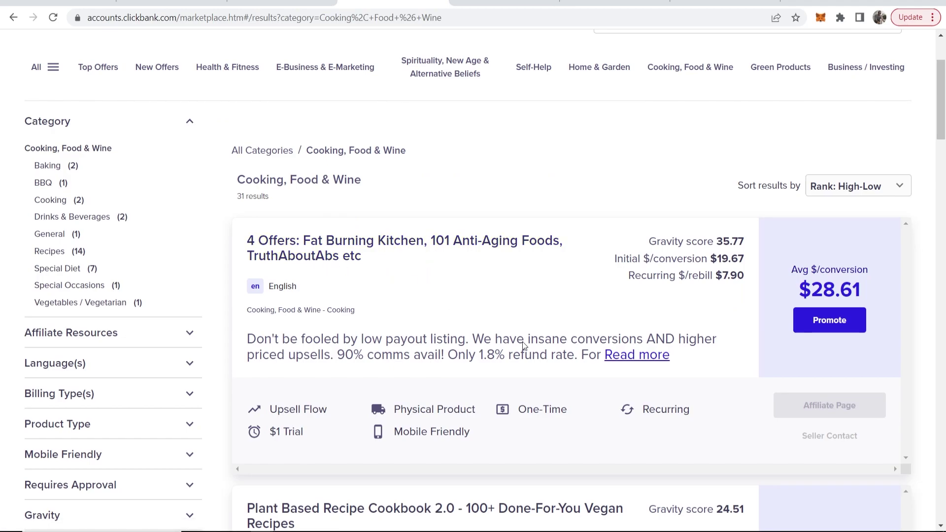
# Generate an encrypted HopLink for the top Cooking, Food & Wine offer using the affiliate nickname.
pyautogui.click(829, 320)
pyautogui.click(359, 275)
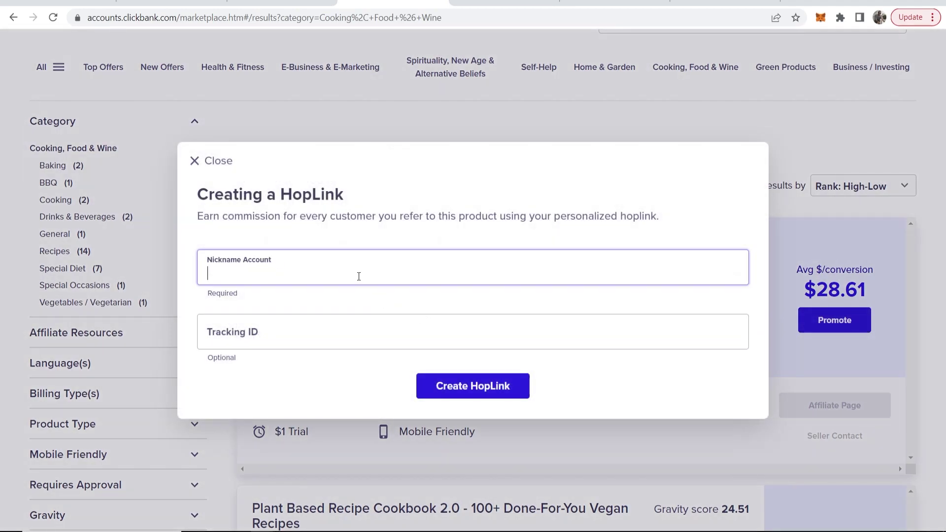
pyautogui.write('hbradley')
pyautogui.click(473, 386)
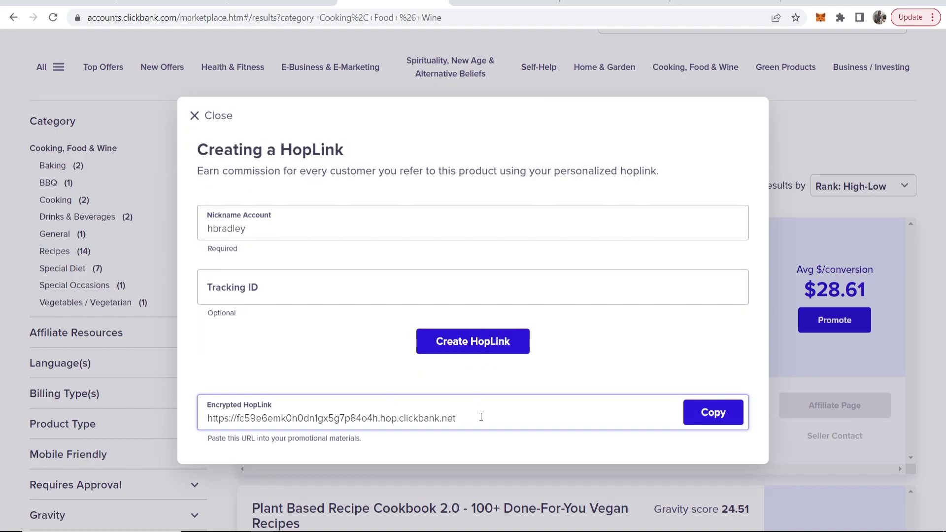
# Copy the encrypted HopLink URL and go to the Bitly links page.
pyautogui.moveTo(480, 418); pyautogui.dragTo(206, 419)
pyautogui.click(228, 377)
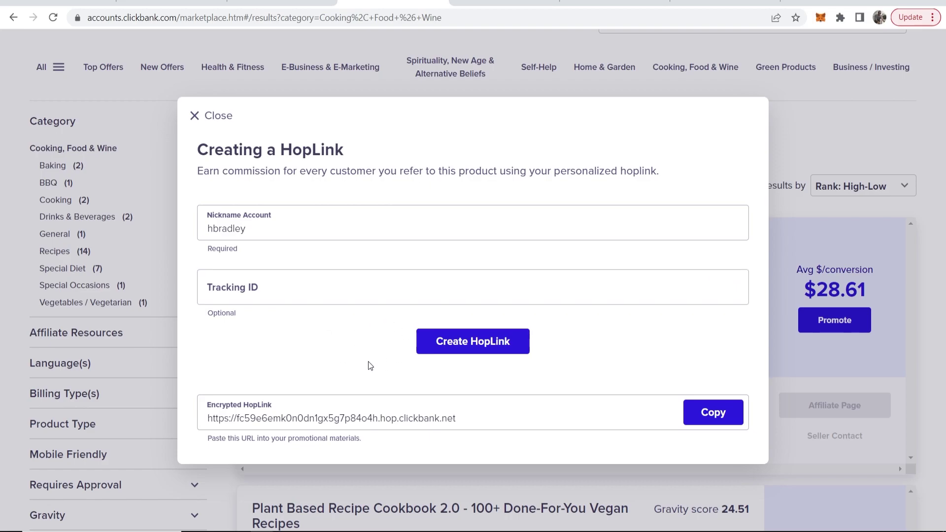
pyautogui.click(399, 408)
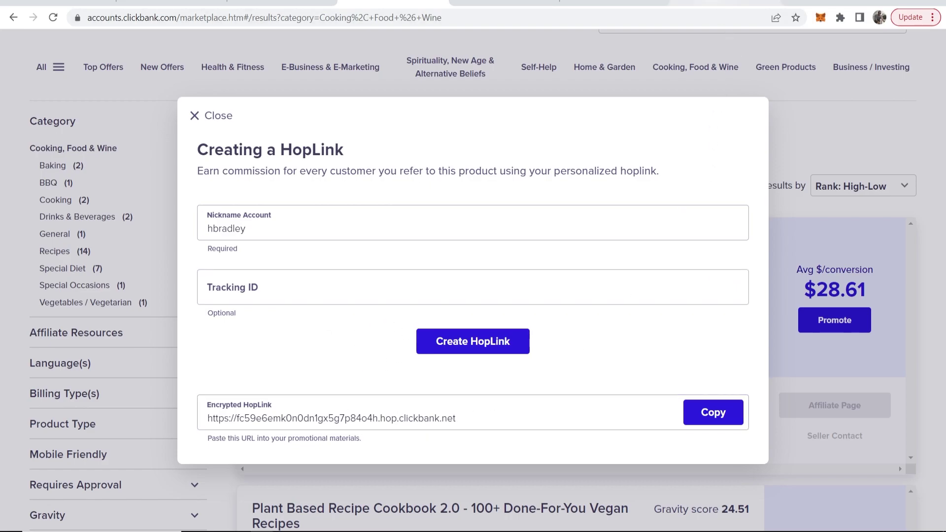
pyautogui.click(724, 3)
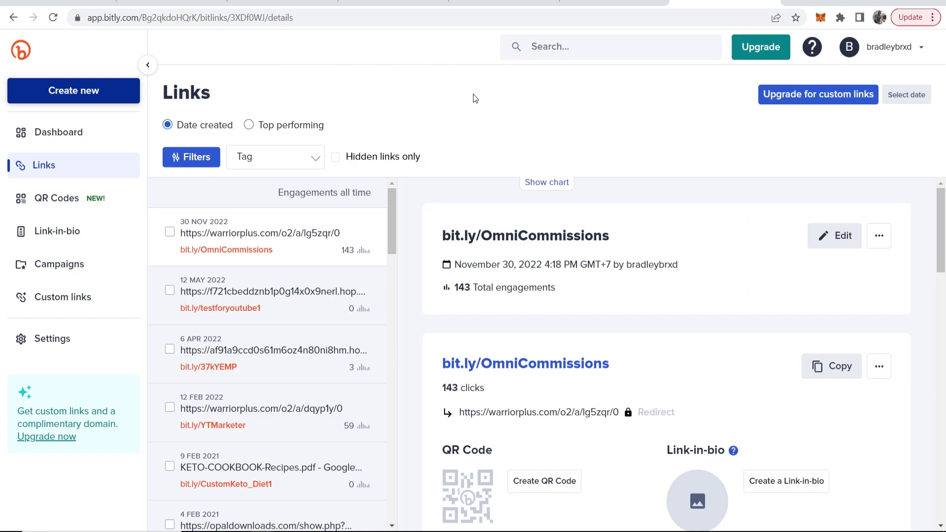
# Start a new Bitly short link with the ClickBank HopLink pasted as its destination URL.
pyautogui.click(106, 98)
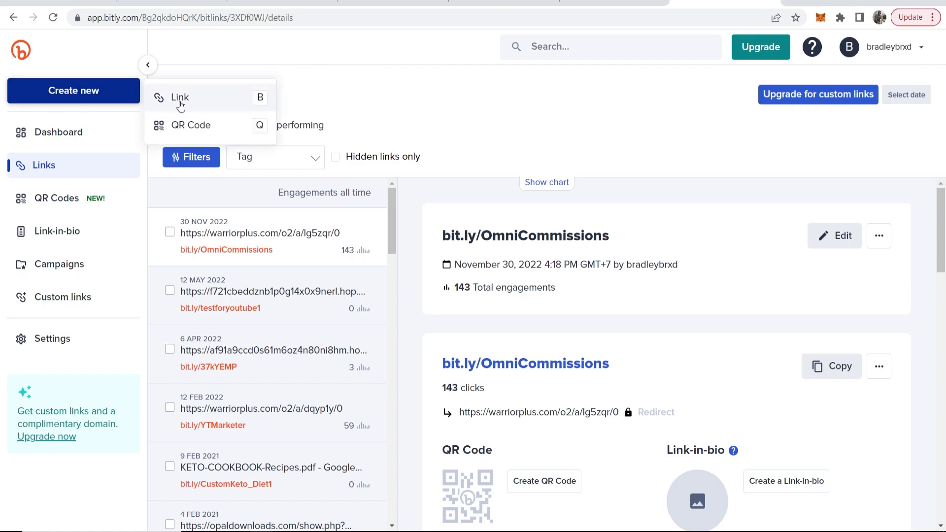
pyautogui.click(179, 99)
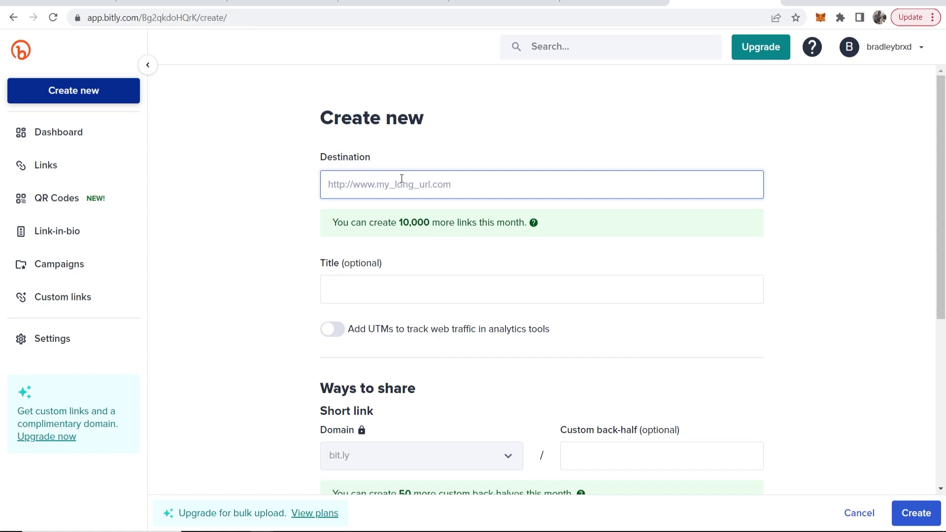
pyautogui.hotkey('ctrl', 'v')
pyautogui.moveTo(572, 182); pyautogui.dragTo(297, 181)
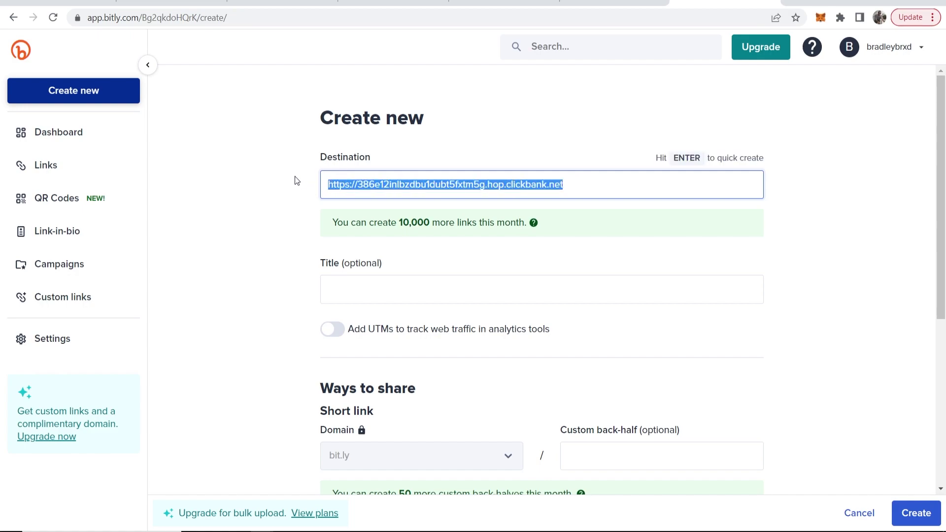
pyautogui.click(420, 148)
# Check the offer name in ClickBank and try the custom back-half fatburning, which is taken.
pyautogui.scroll(-4, 374, 224)
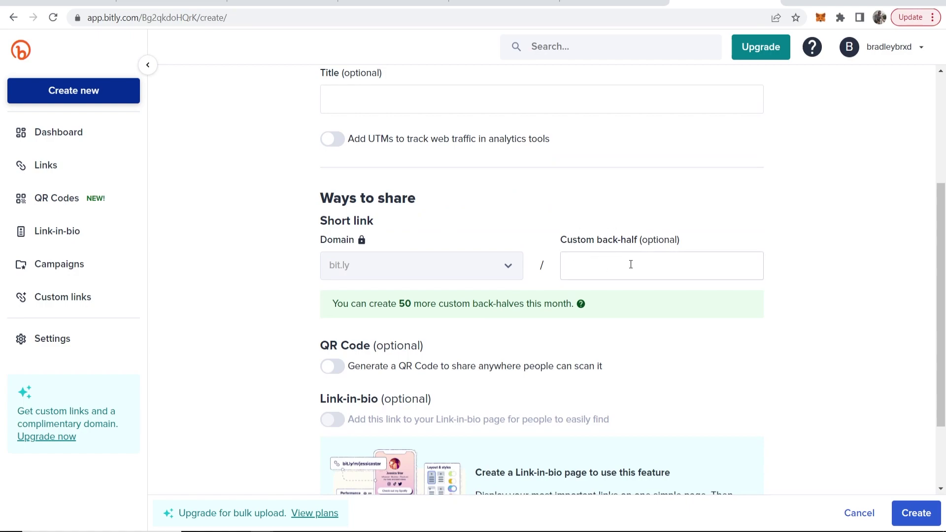
pyautogui.click(631, 263)
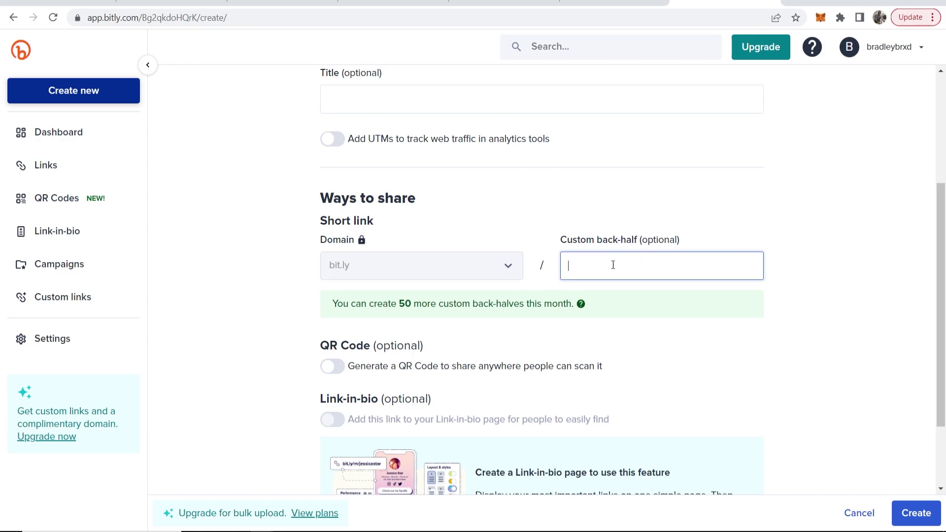
pyautogui.click(392, 3)
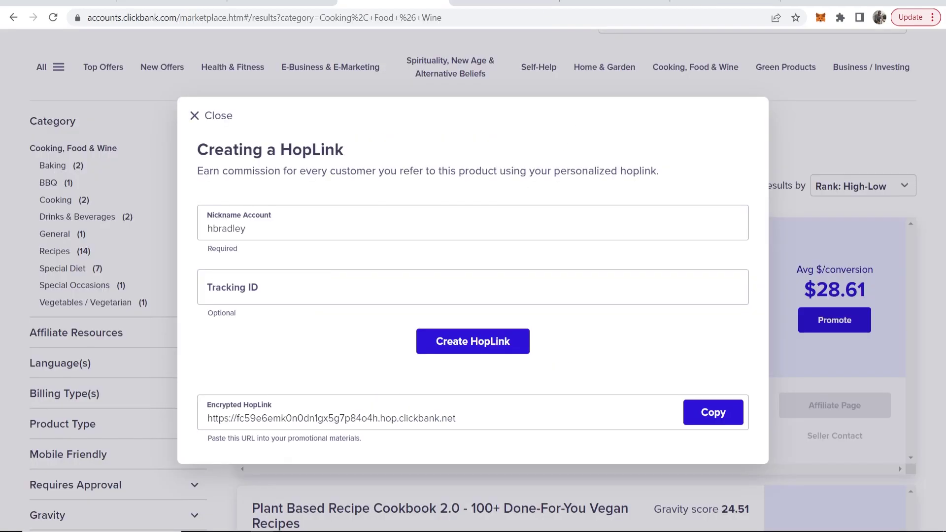
pyautogui.click(420, 80)
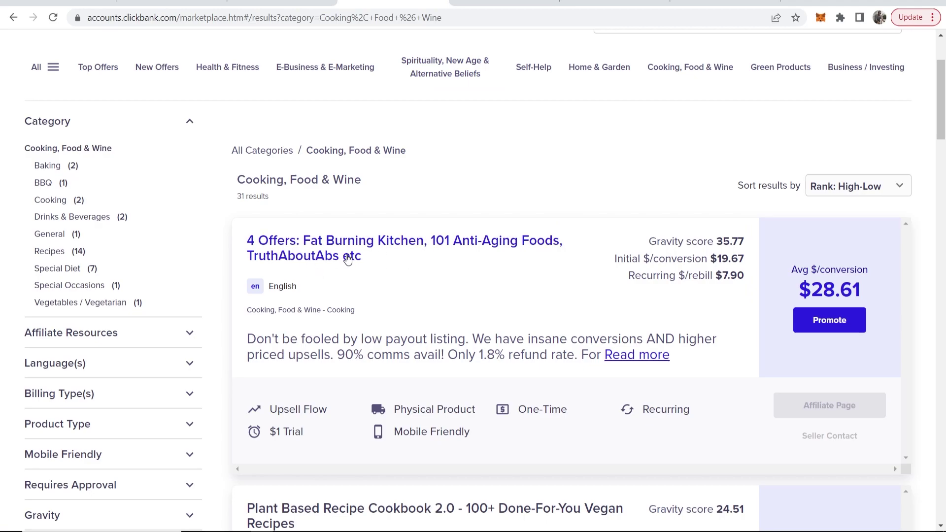
pyautogui.click(724, 3)
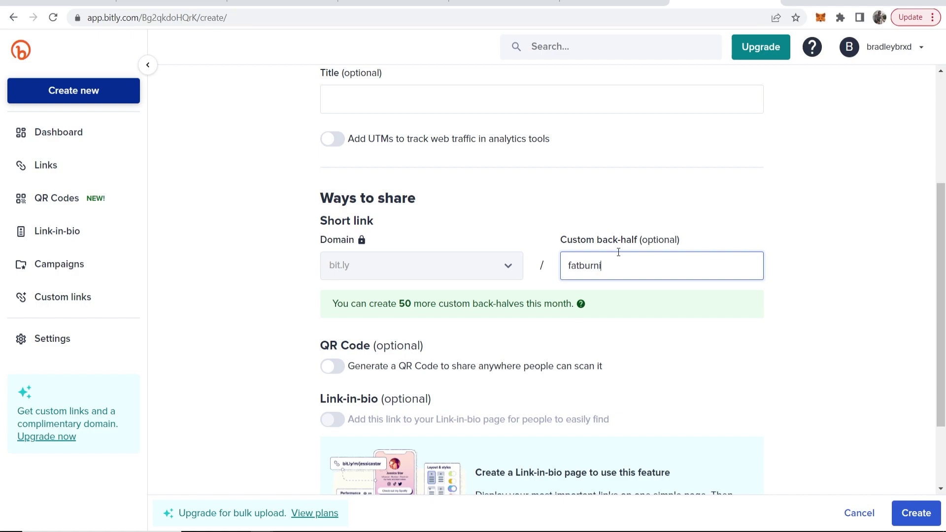
pyautogui.write('ng')
pyautogui.click(743, 225)
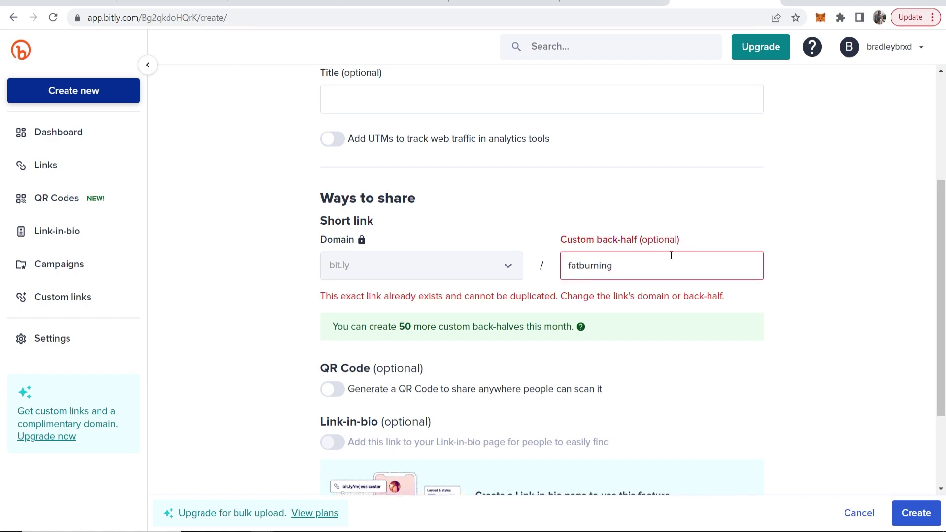
# Change the back-half to getfatburningdiet and create the short link bit.ly/getfatburningdiet.
pyautogui.write('di')
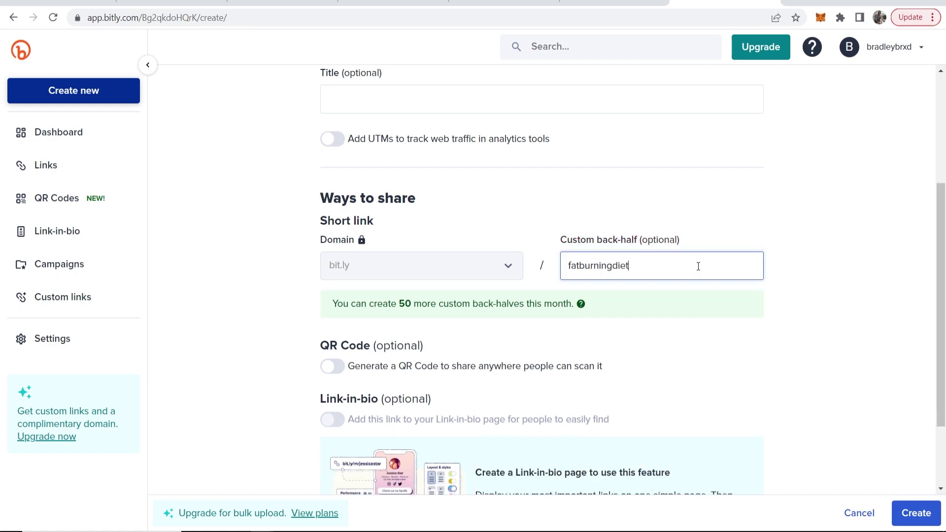
pyautogui.write('et')
pyautogui.press('Home')
pyautogui.write('get')
pyautogui.click(840, 275)
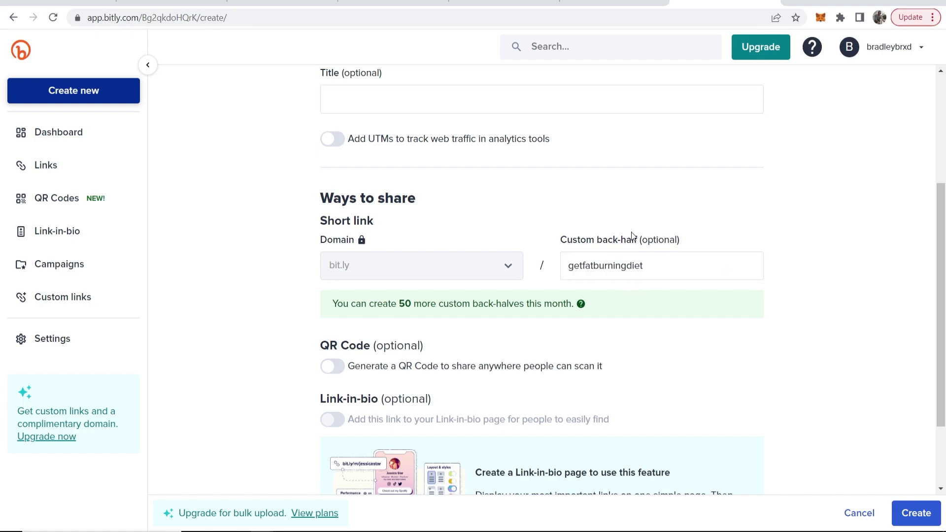
pyautogui.moveTo(660, 266); pyautogui.dragTo(568, 266)
pyautogui.click(568, 266)
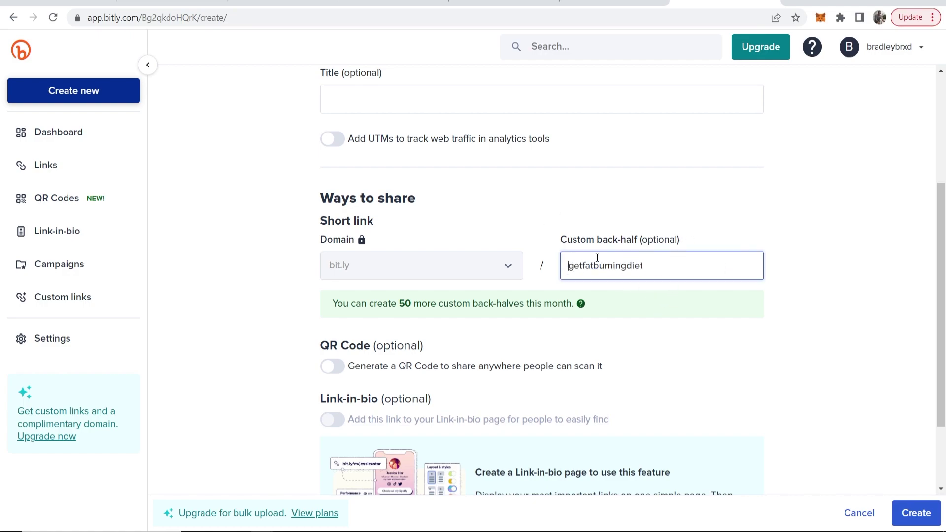
pyautogui.click(775, 250)
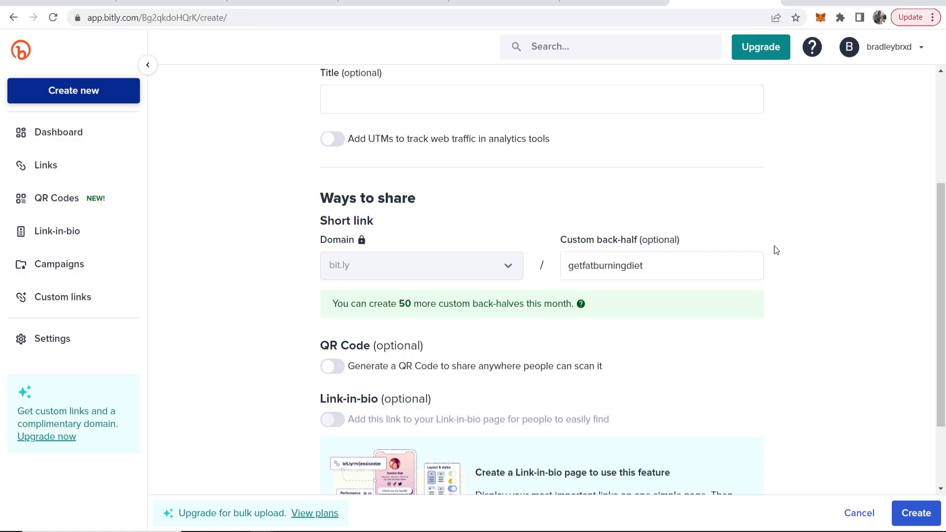
pyautogui.scroll(-2, 774, 252)
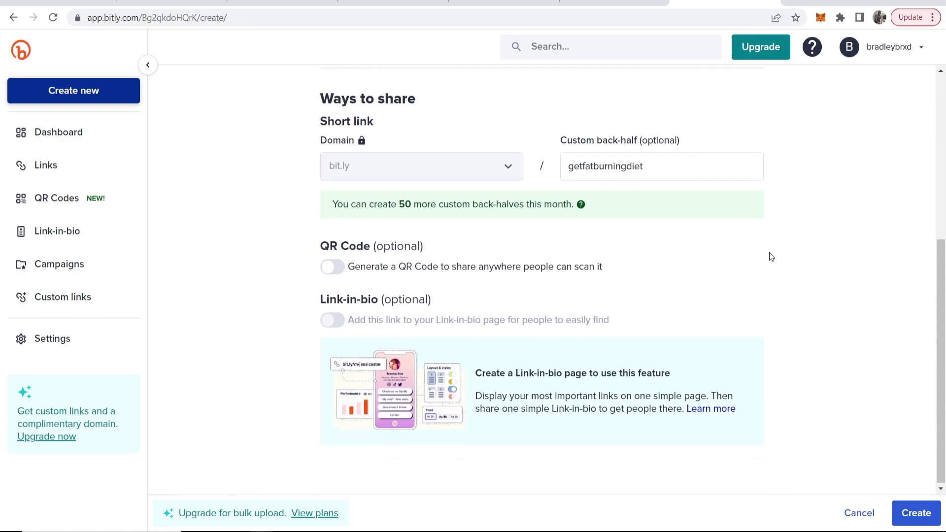
pyautogui.click(916, 515)
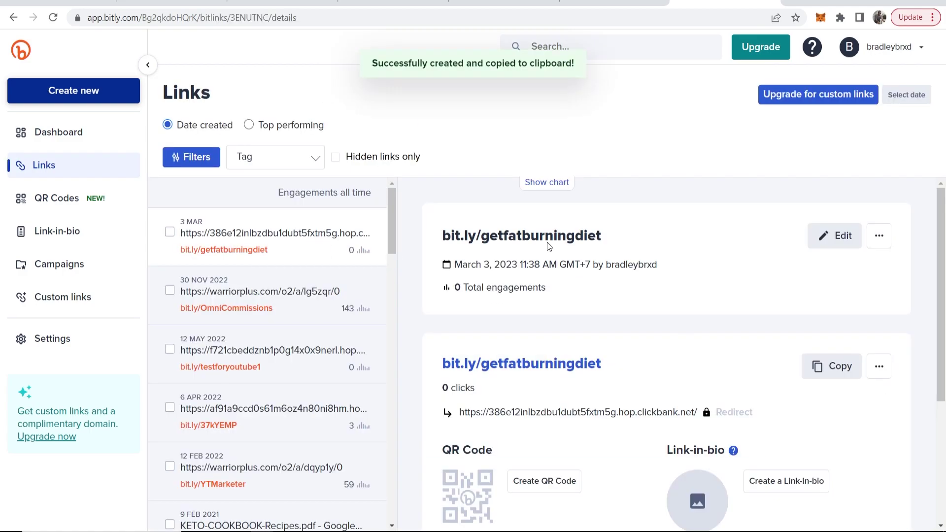
pyautogui.moveTo(440, 241)
pyautogui.mouseDown()
pyautogui.moveTo(751, 247)
pyautogui.moveTo(442, 240)
pyautogui.mouseUp()
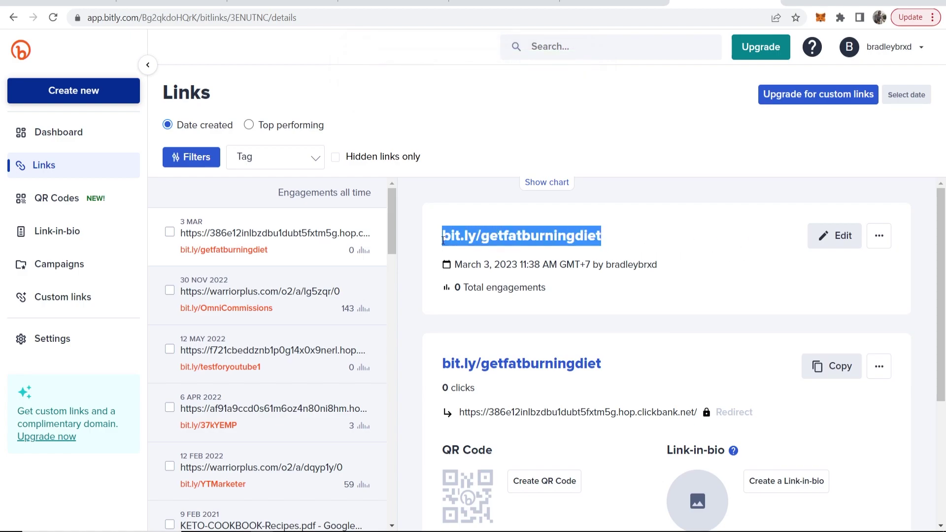
pyautogui.click(713, 168)
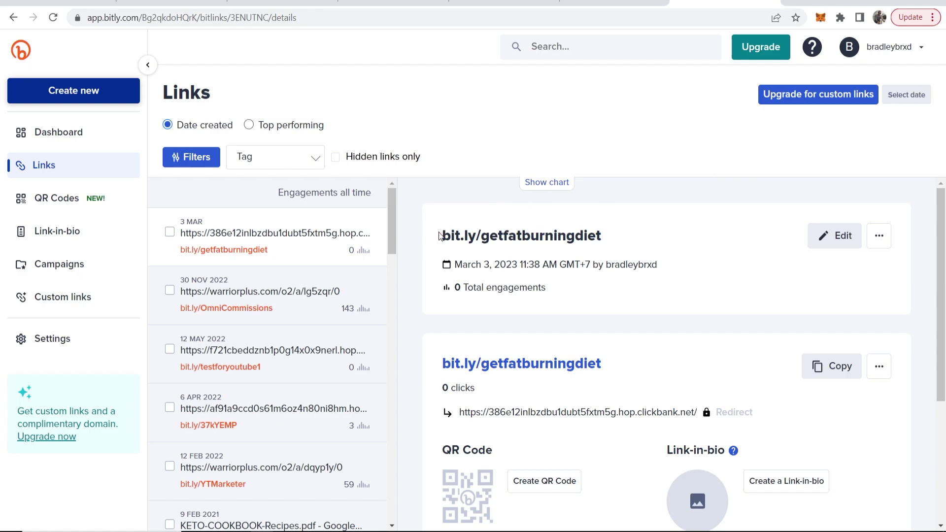
pyautogui.moveTo(440, 240); pyautogui.dragTo(476, 233)
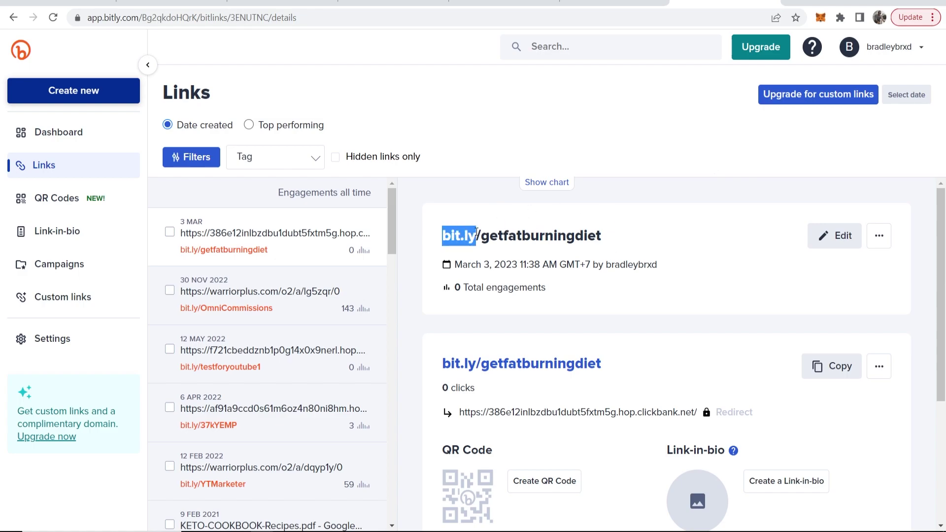
pyautogui.click(476, 231)
pyautogui.moveTo(611, 227); pyautogui.dragTo(487, 236)
pyautogui.click(554, 235)
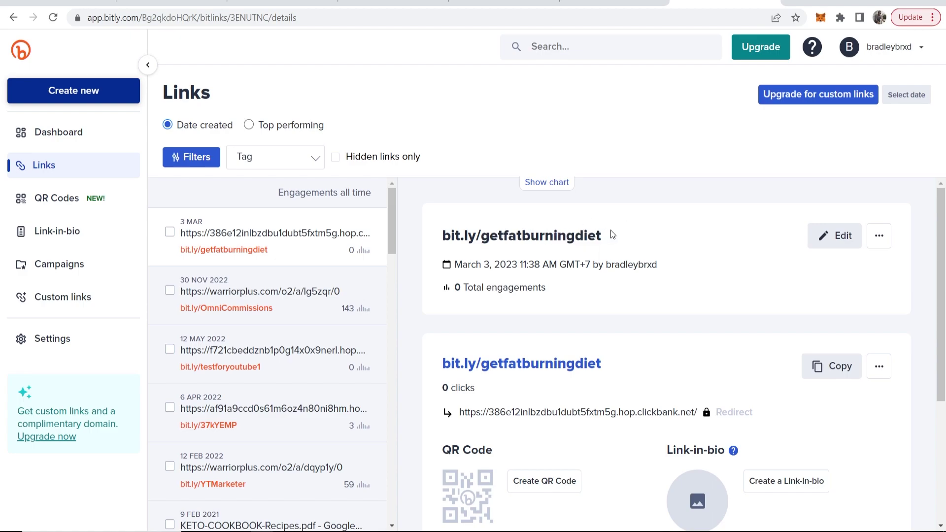
pyautogui.hotkey('ctrl', 't')
pyautogui.hotkey('ctrl', 'v')
pyautogui.press('Return')
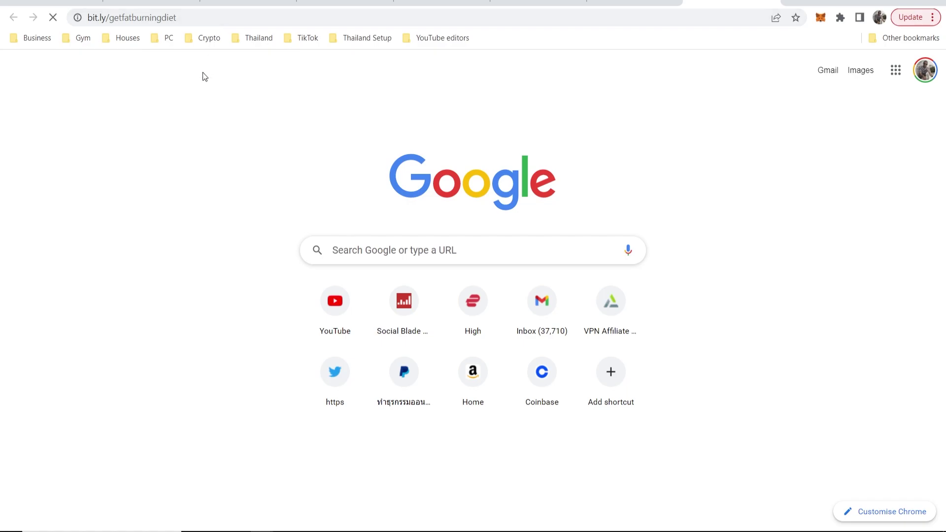
pyautogui.scroll(-7, 480, 191)
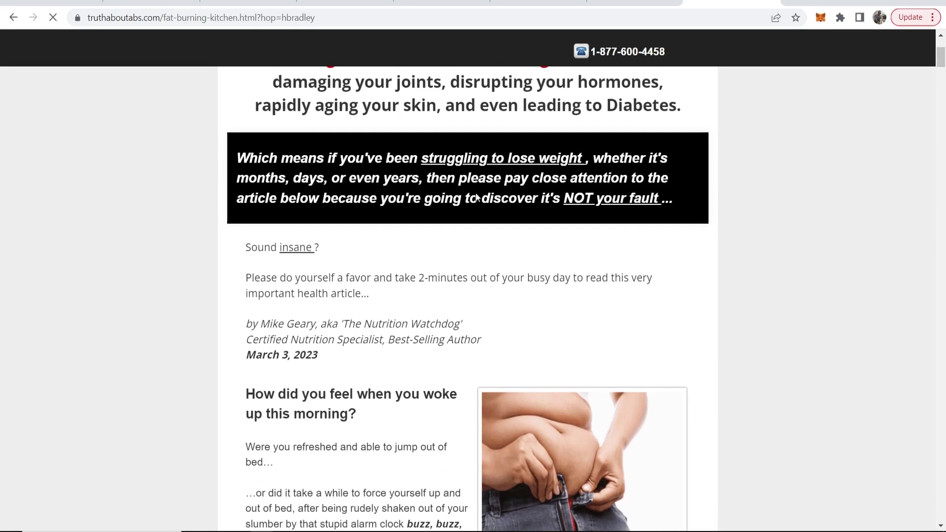
pyautogui.click(772, 1)
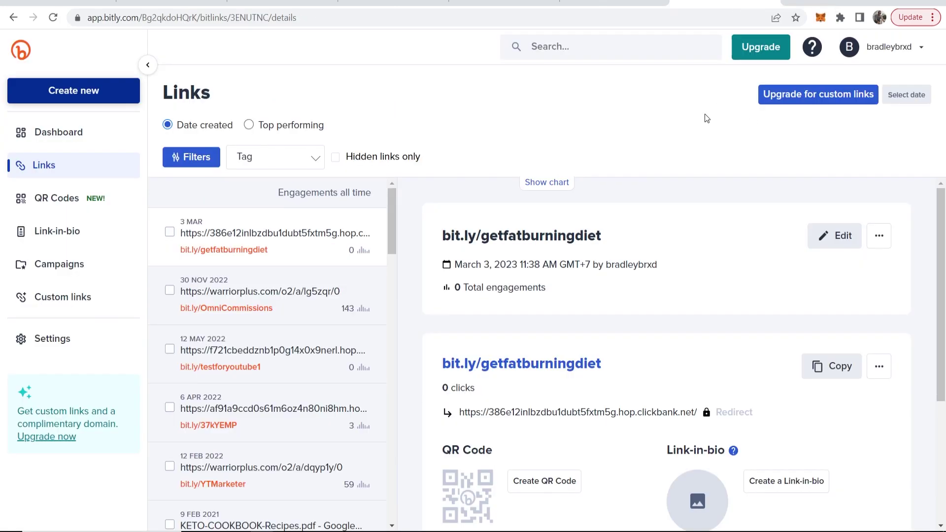
# Google 'instant domain search', open its domain generator, and check the ClickBank product name.
pyautogui.click(459, 2)
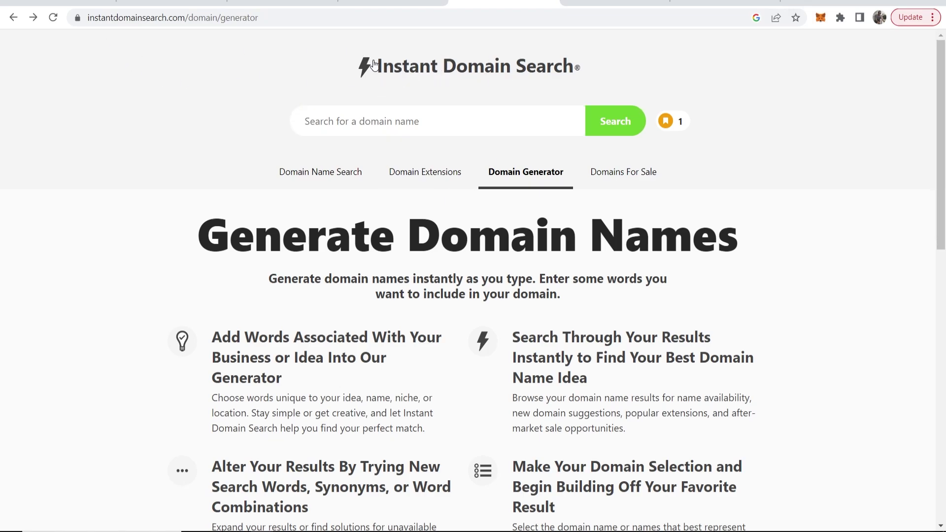
pyautogui.hotkey('ctrl', 'Tab')
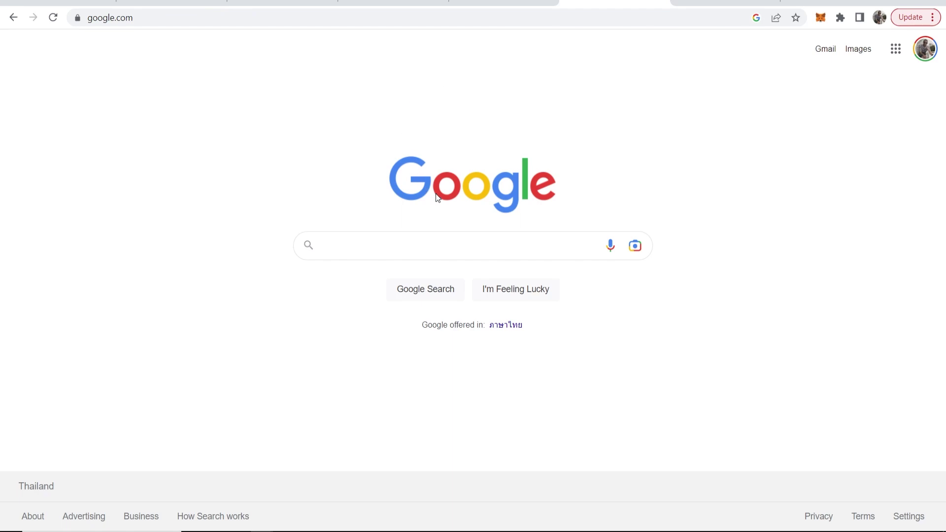
pyautogui.write('instant domain search')
pyautogui.press('Return')
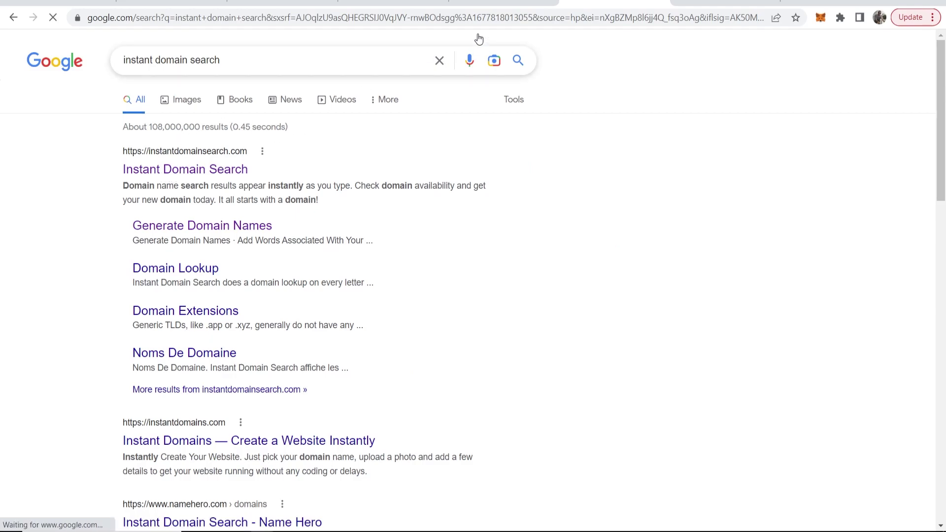
pyautogui.click(498, 4)
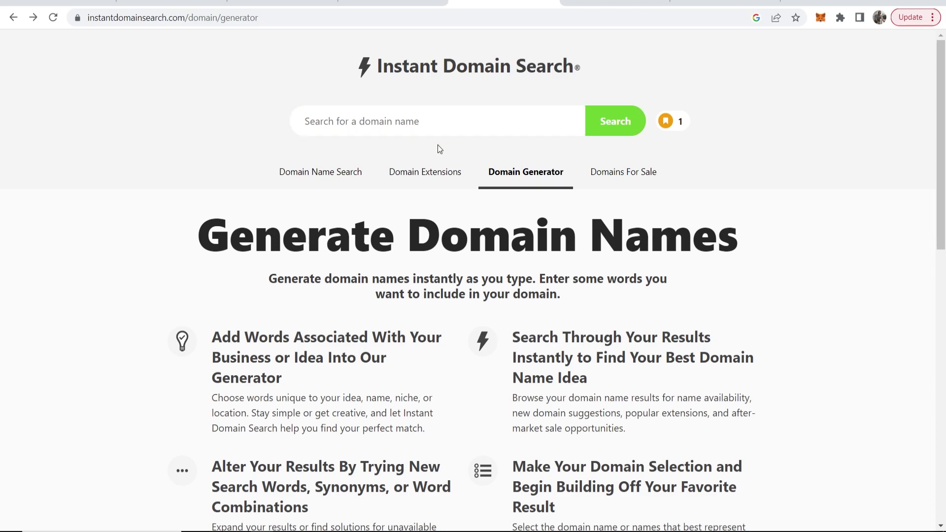
pyautogui.click(369, 124)
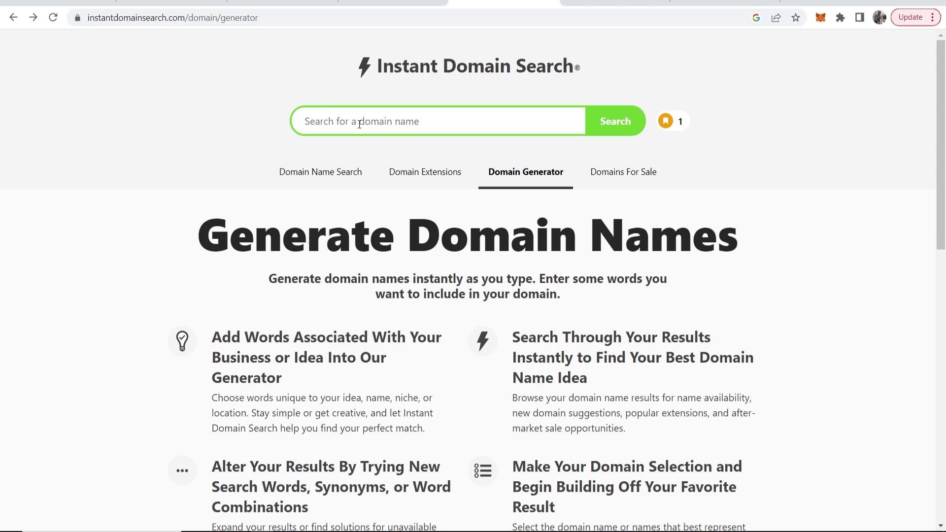
pyautogui.click(392, 4)
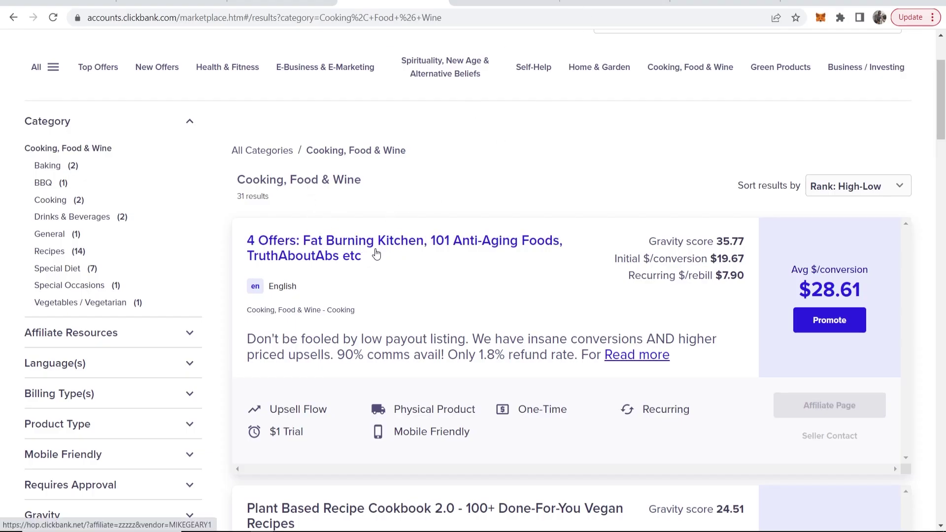
# Generate domain ideas for fatburningkitchen and browse suggestions such as myfatburningkitchen.com.
pyautogui.click(613, 4)
pyautogui.click(504, 4)
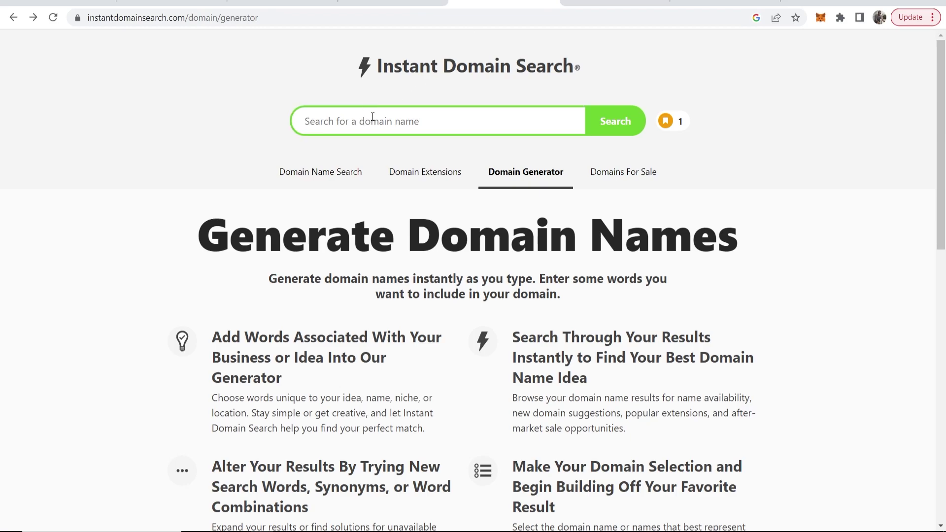
pyautogui.write('fatbur')
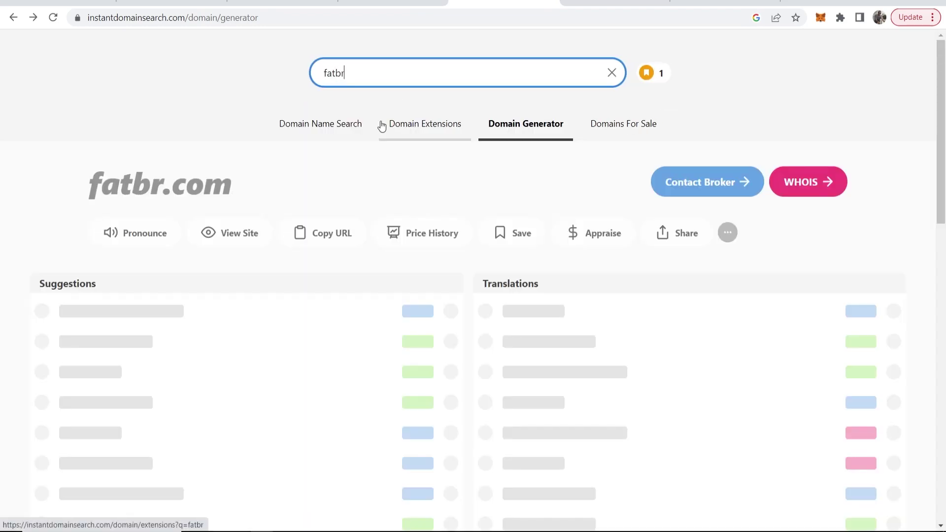
pyautogui.write('ningkitchen')
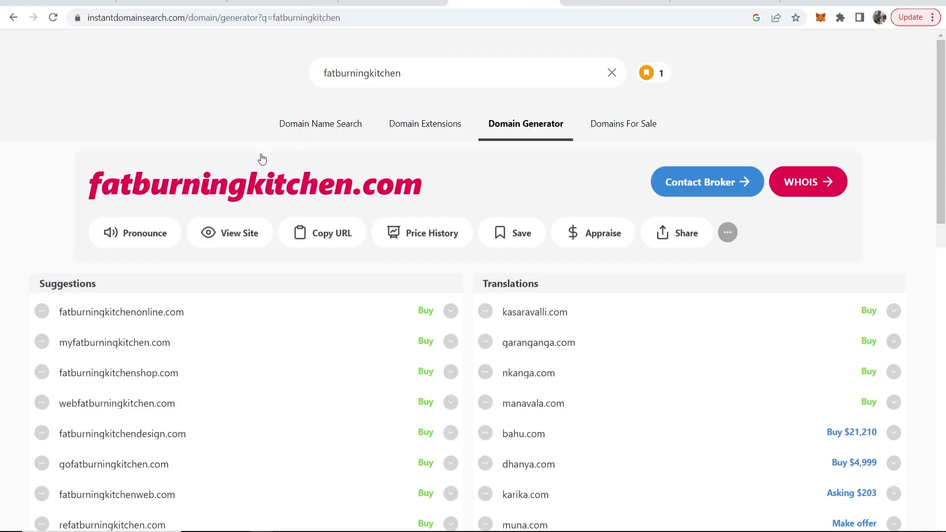
pyautogui.scroll(-1, 231, 171)
pyautogui.scroll(-1, 231, 172)
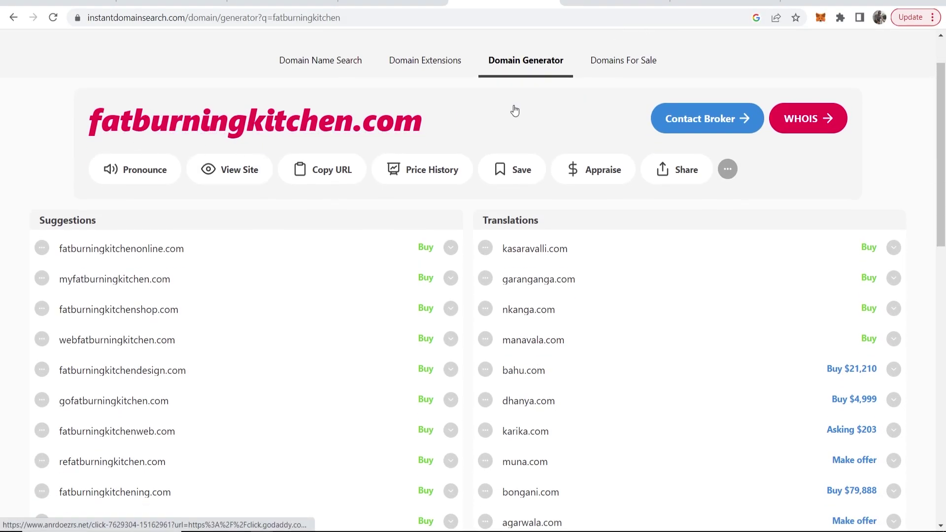
pyautogui.scroll(-2, 131, 153)
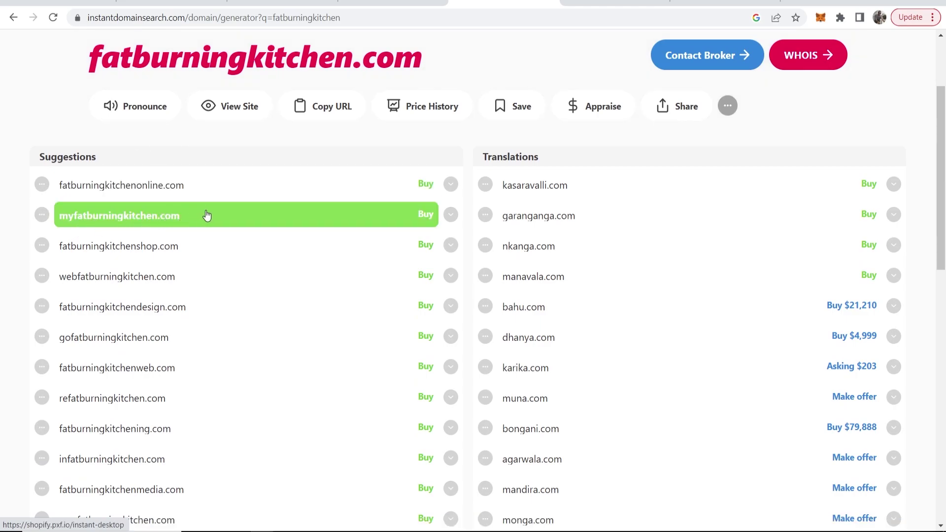
pyautogui.scroll(-4, 131, 247)
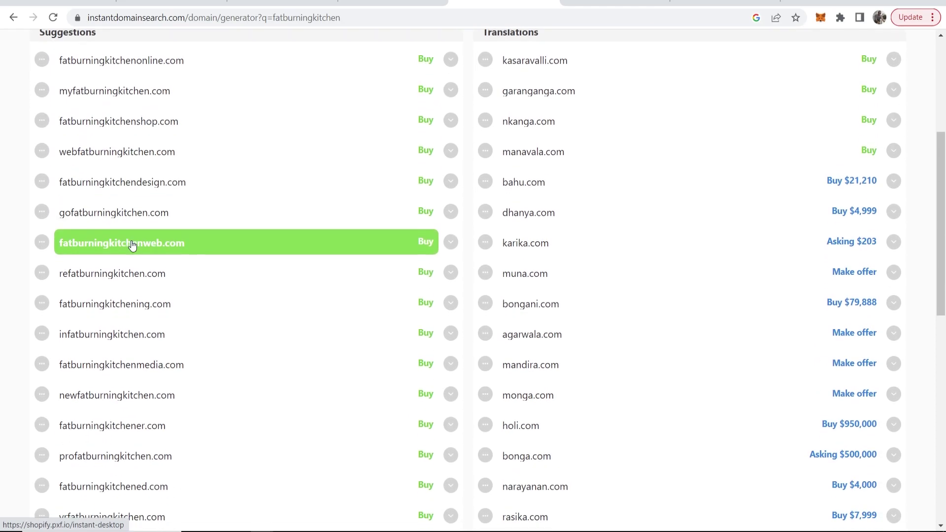
pyautogui.scroll(4, 132, 247)
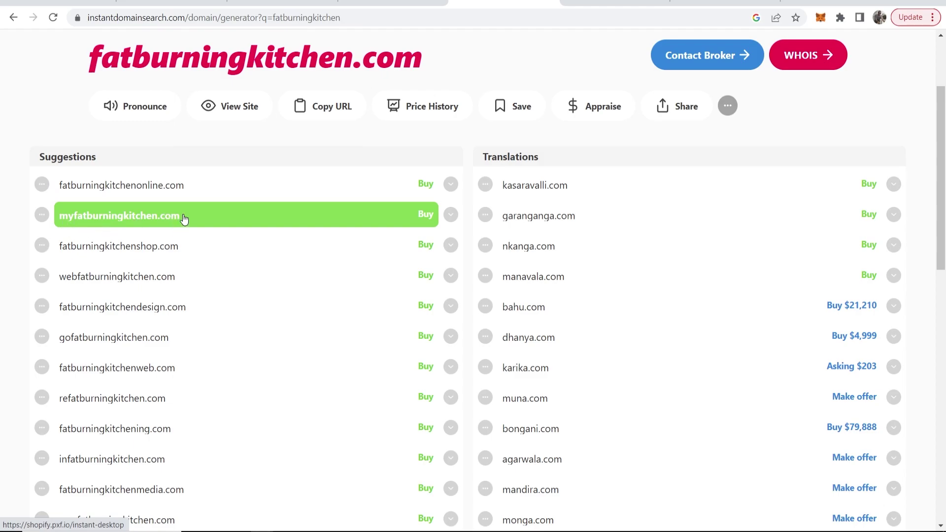
# Enter myfatburningkitchen.com in the domain registration search box on Namecheap's homepage.
pyautogui.click(295, 3)
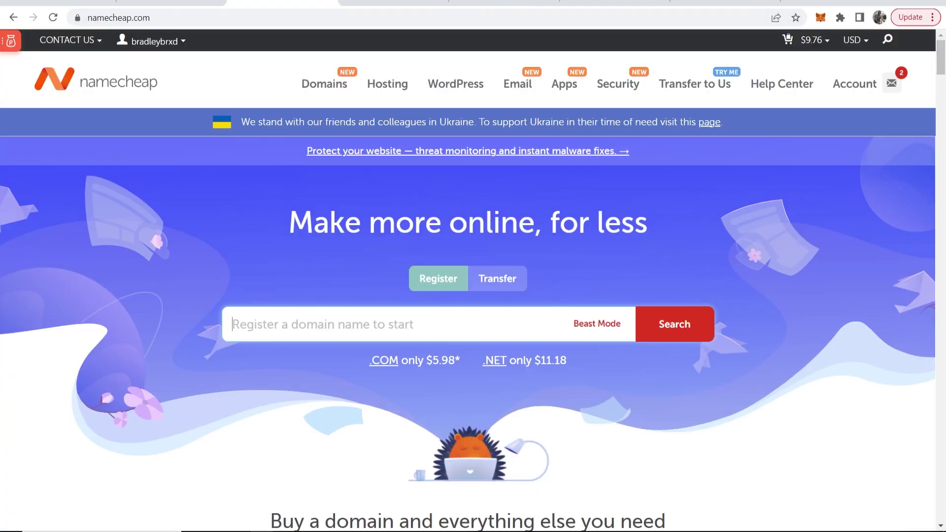
pyautogui.moveTo(124, 31)
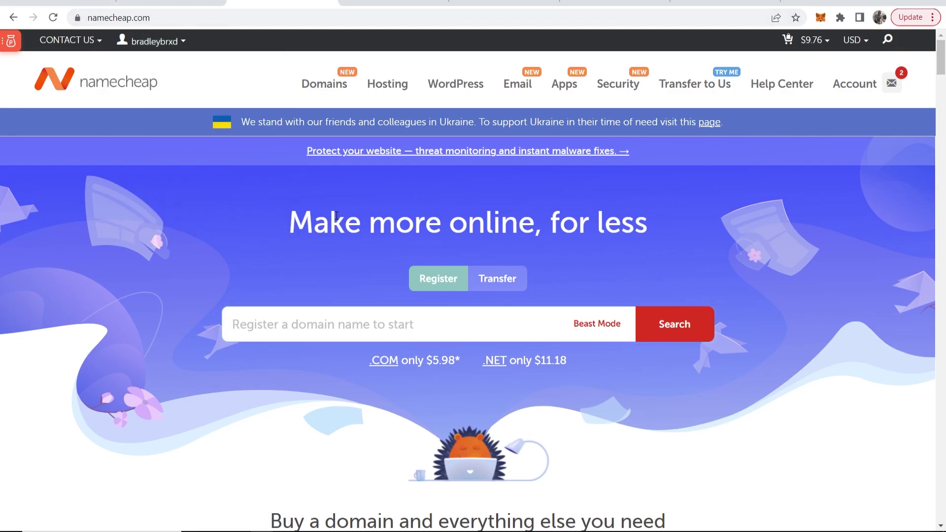
pyautogui.click(426, 322)
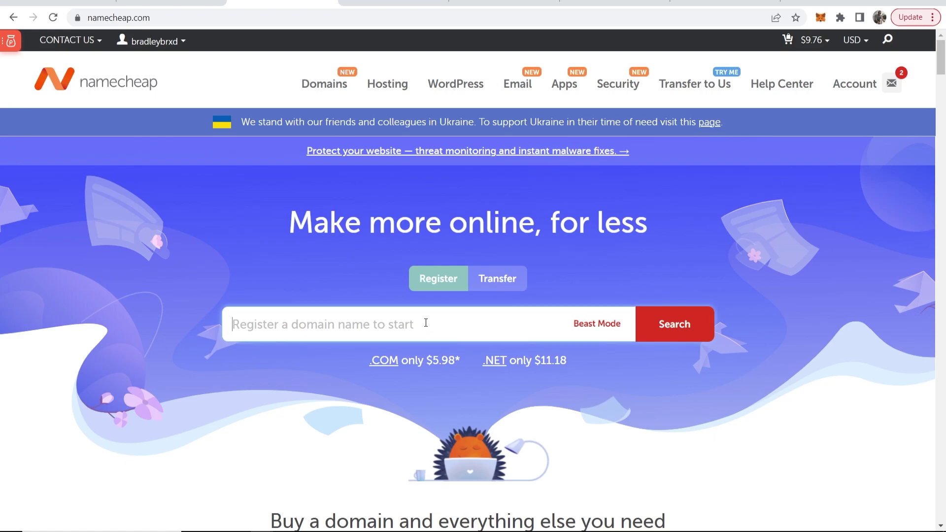
pyautogui.write('myfatburnin')
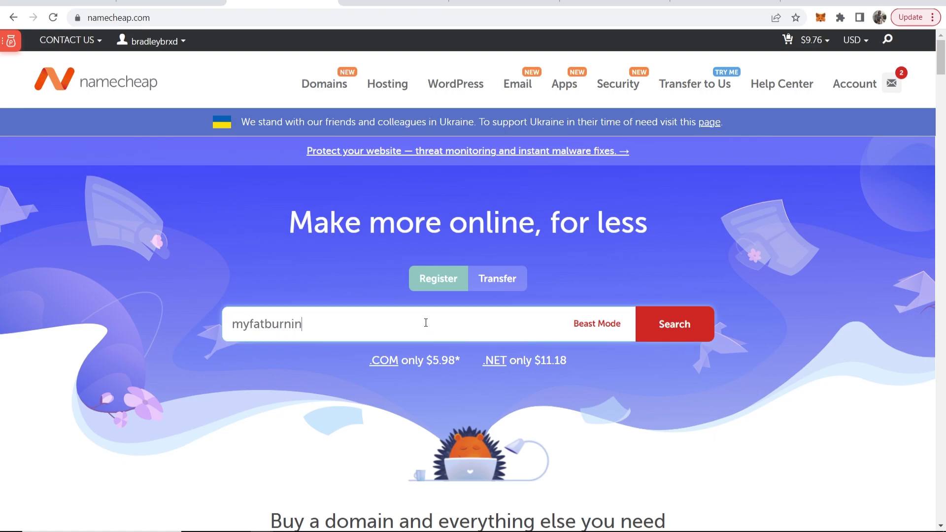
pyautogui.write('gkitchen.com')
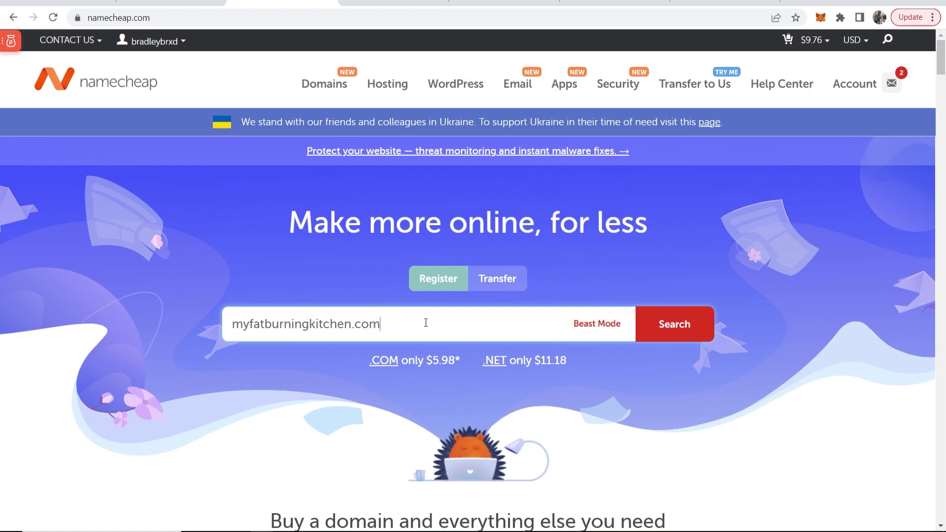
# Search myfatburningkitchen.com, compare the $9.58/yr .com with cheaper .online, and add the .com to cart.
pyautogui.click(667, 323)
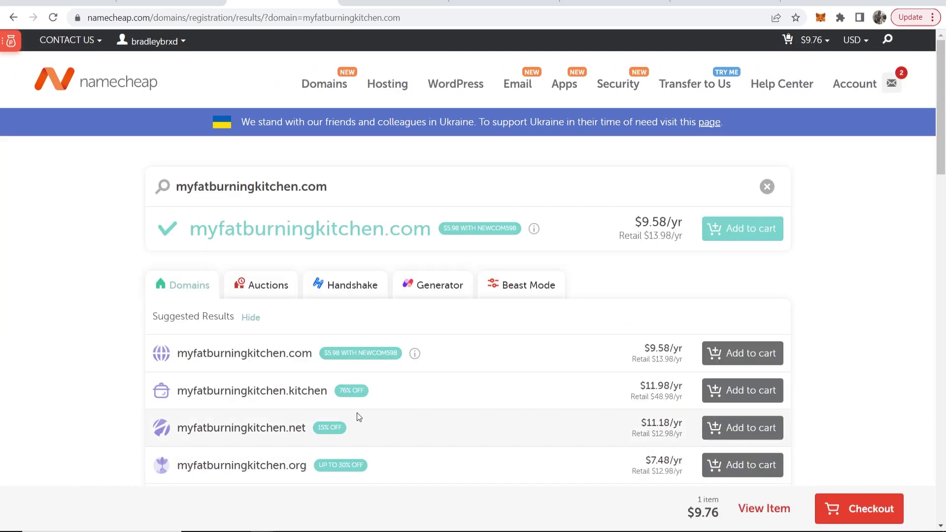
pyautogui.moveTo(633, 223); pyautogui.dragTo(679, 220)
pyautogui.click(673, 221)
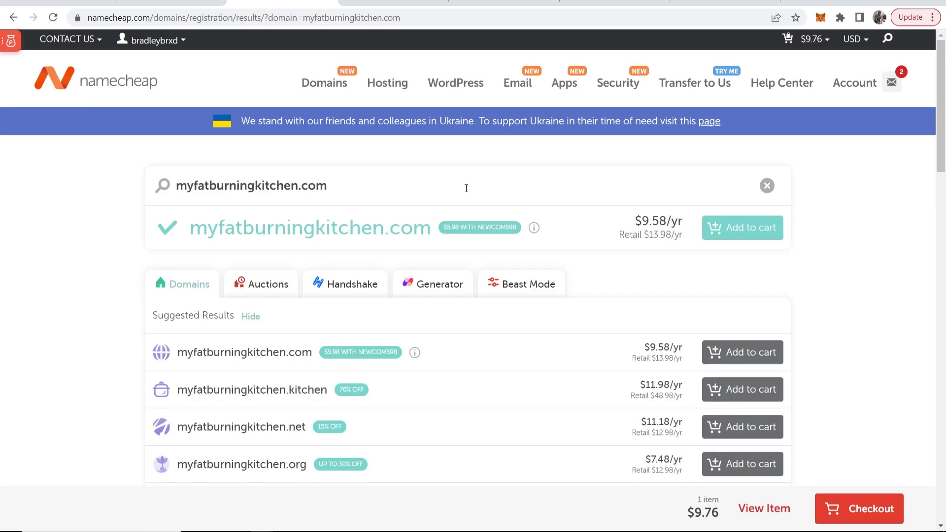
pyautogui.scroll(-8, 466, 188)
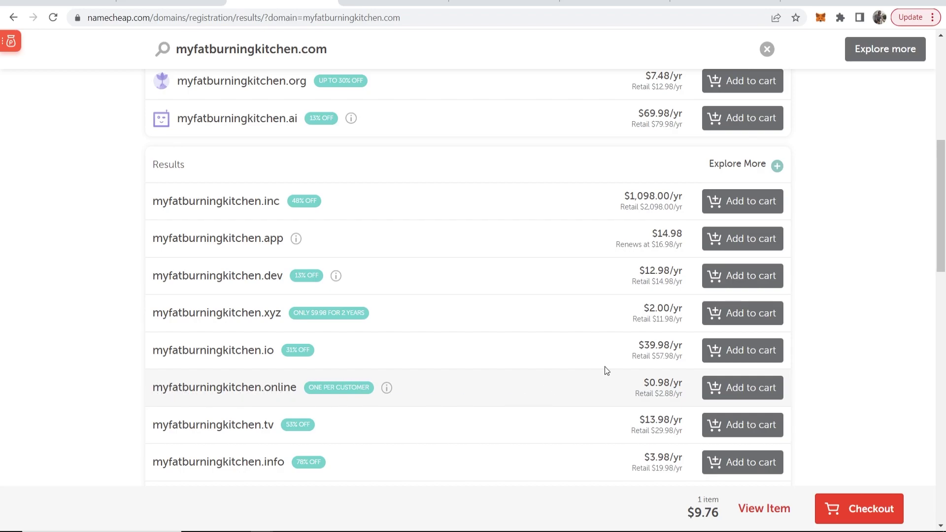
pyautogui.moveTo(642, 386); pyautogui.dragTo(675, 387)
pyautogui.click(673, 385)
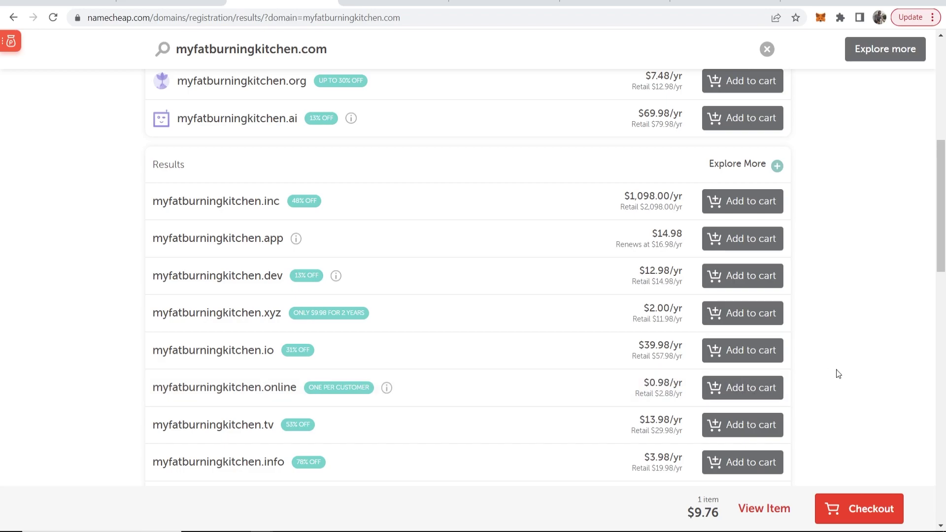
pyautogui.scroll(8, 832, 372)
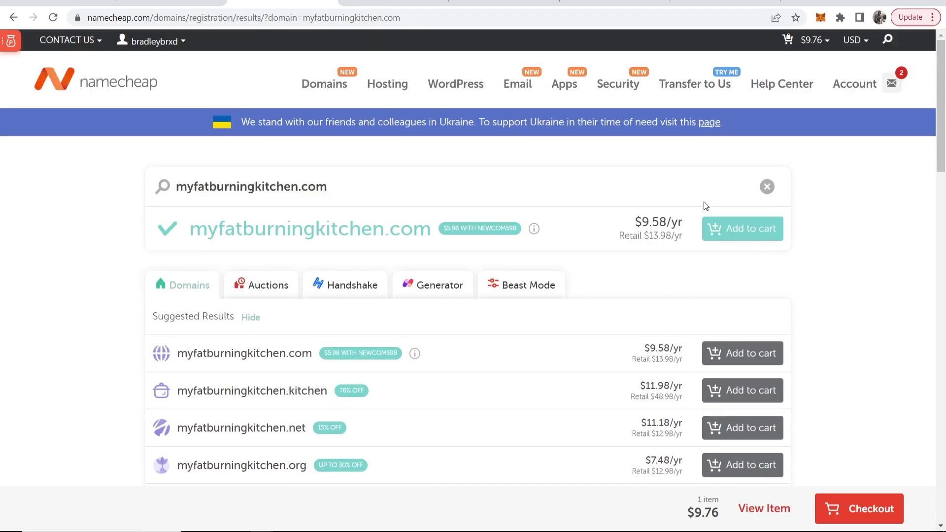
pyautogui.click(753, 227)
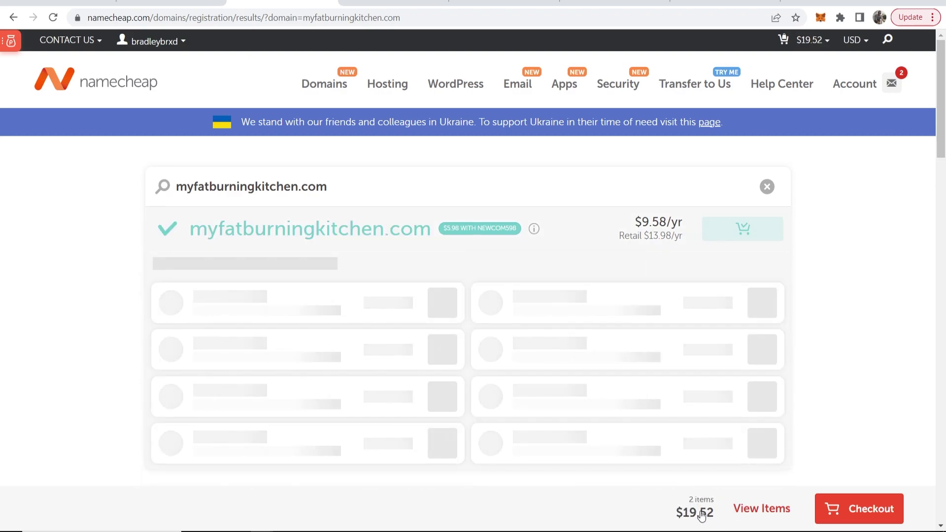
# Check out the cart and confirm the order, reaching Order Review with a $9.76 subtotal.
pyautogui.click(871, 509)
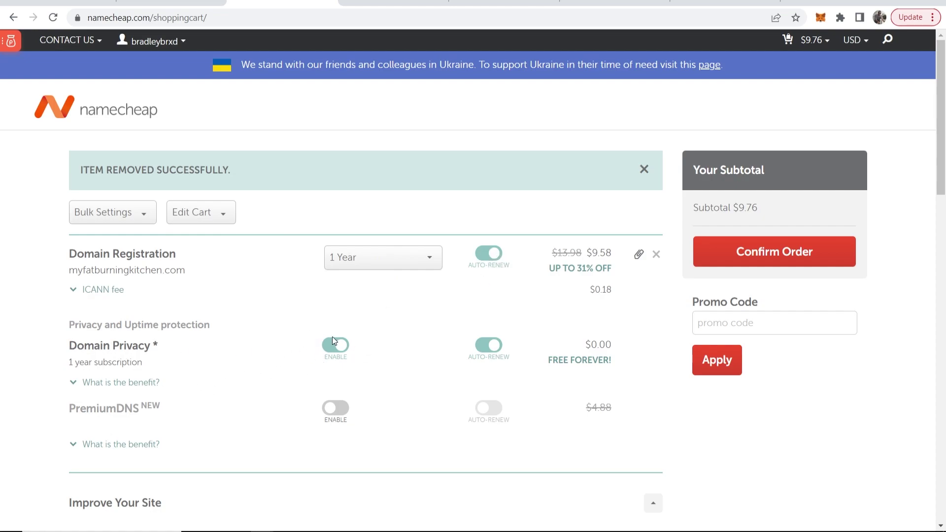
pyautogui.scroll(-15, 334, 343)
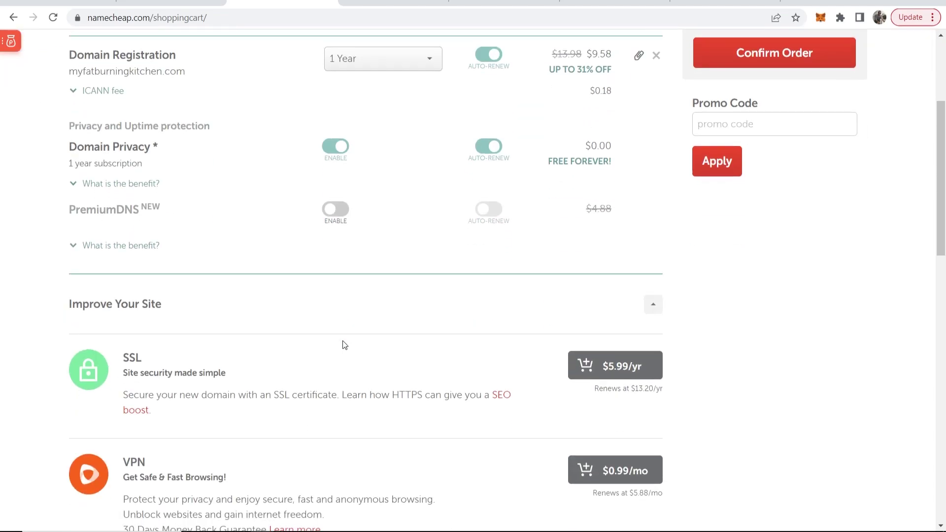
pyautogui.scroll(-6, 345, 342)
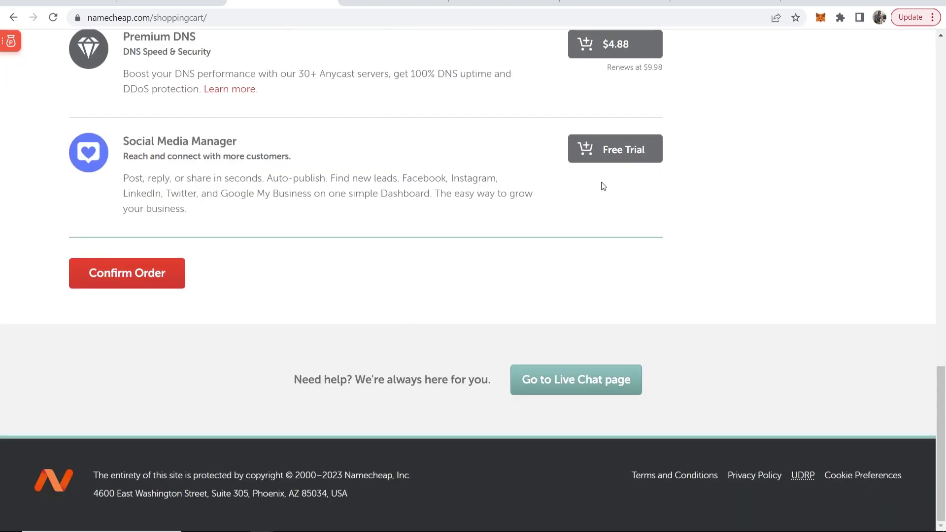
pyautogui.click(131, 270)
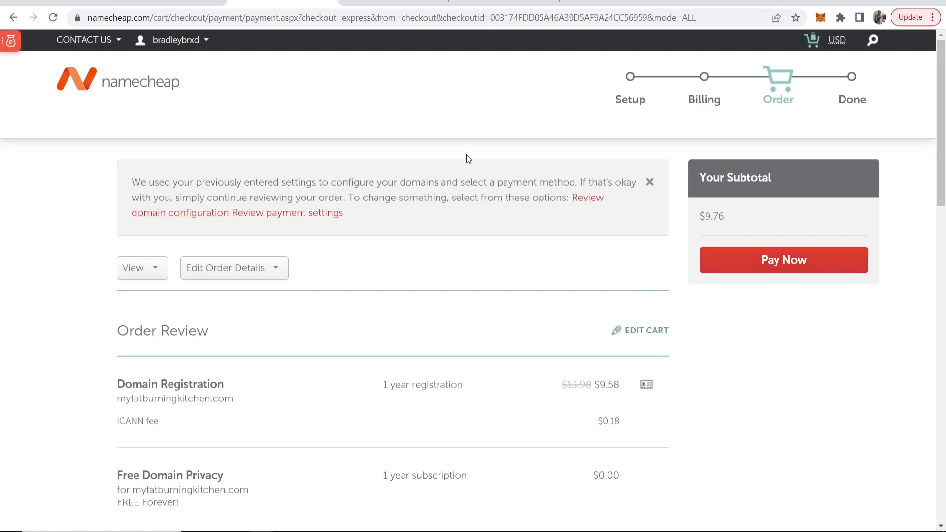
# Go to the Namecheap dashboard's Domain List and open management for onlinehowtoguide.click.
pyautogui.click(72, 87)
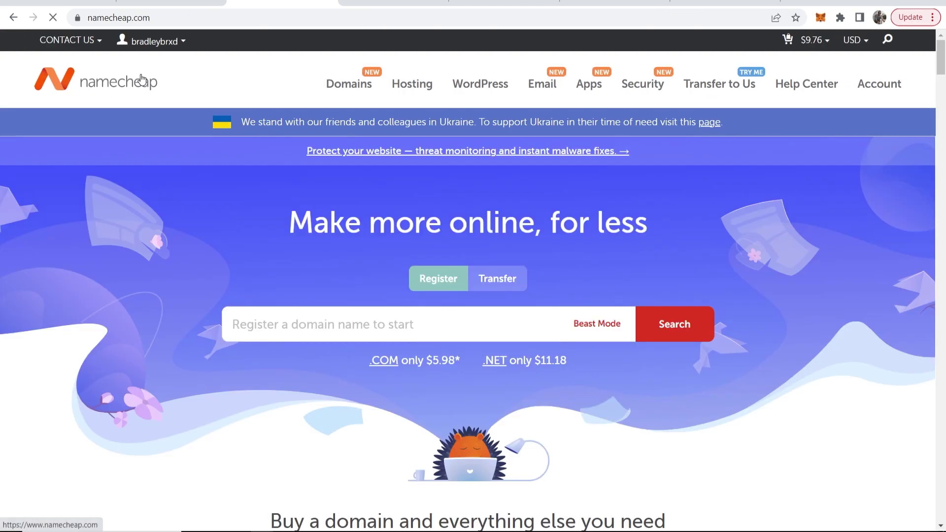
pyautogui.moveTo(164, 48)
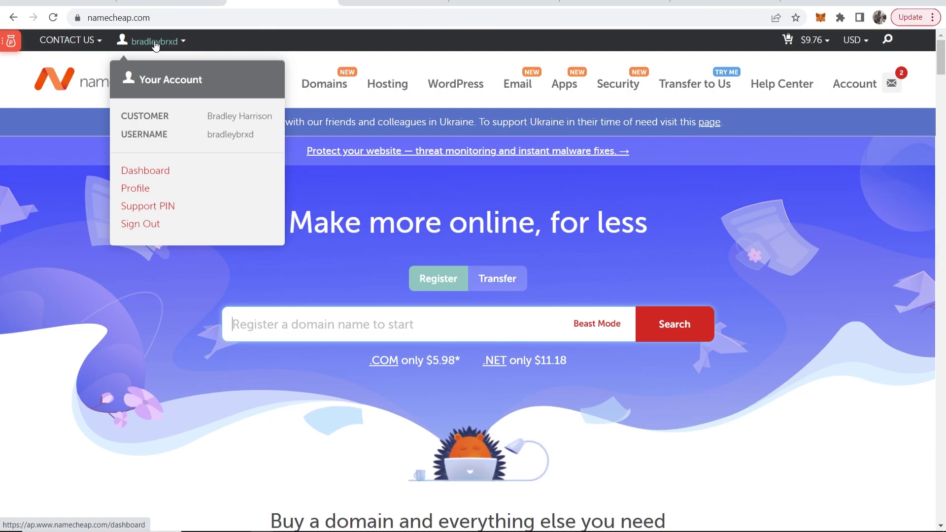
pyautogui.click(142, 169)
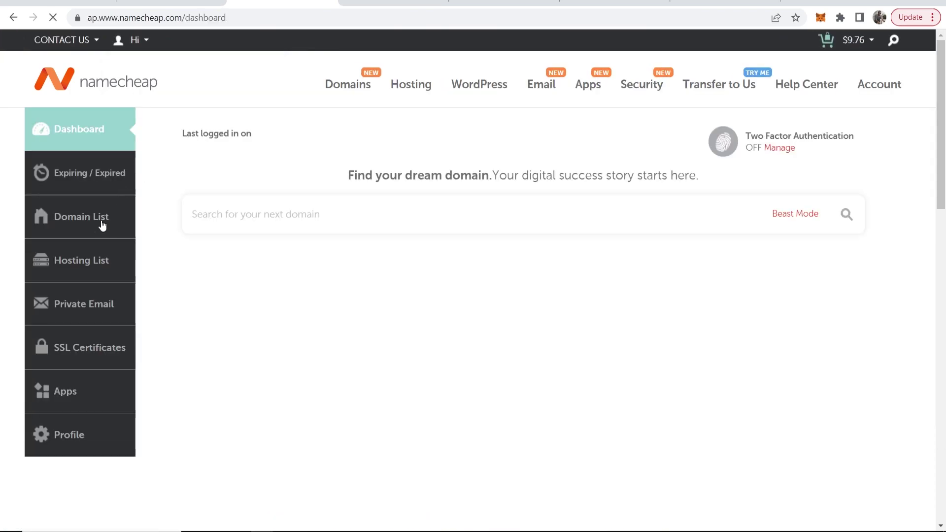
pyautogui.click(80, 223)
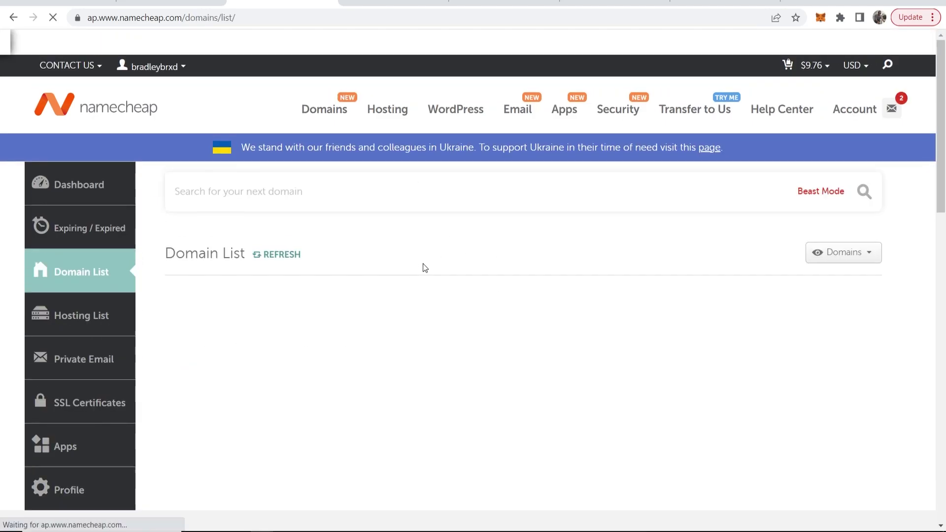
pyautogui.scroll(-3, 425, 281)
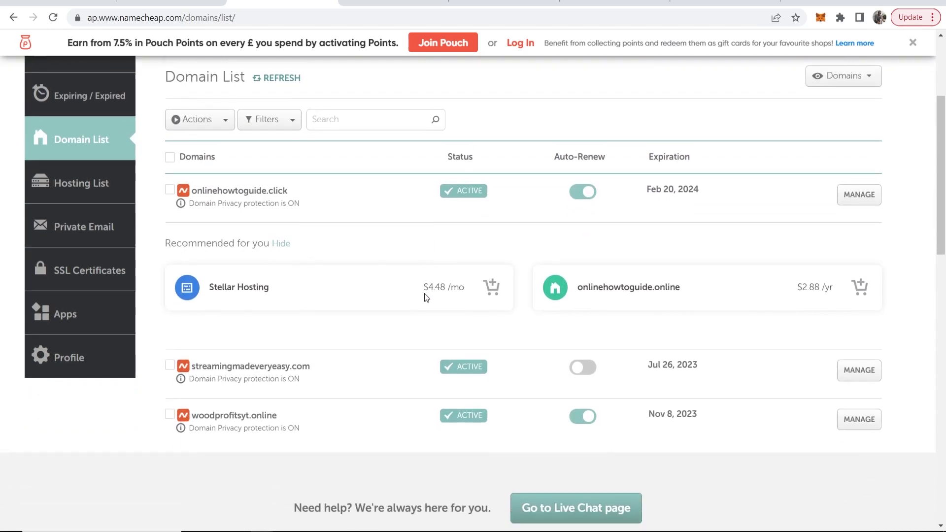
pyautogui.scroll(1, 365, 337)
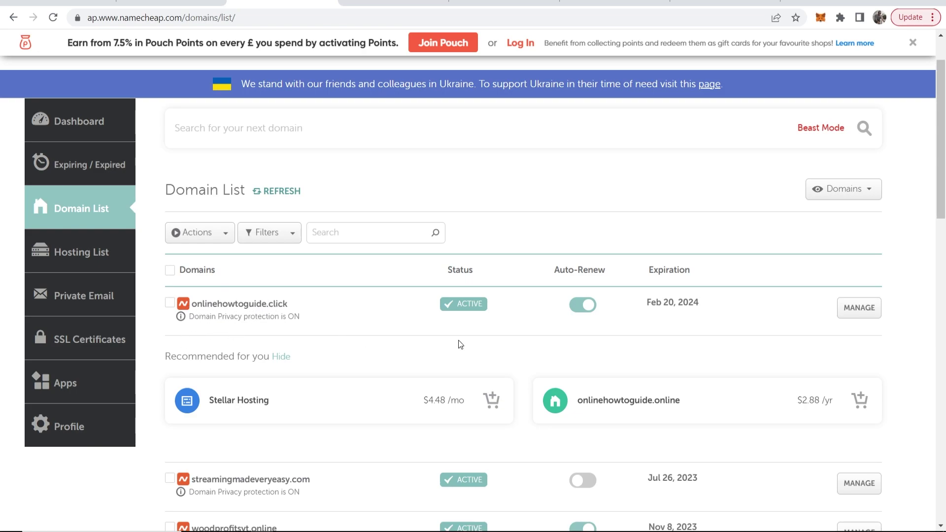
pyautogui.click(857, 308)
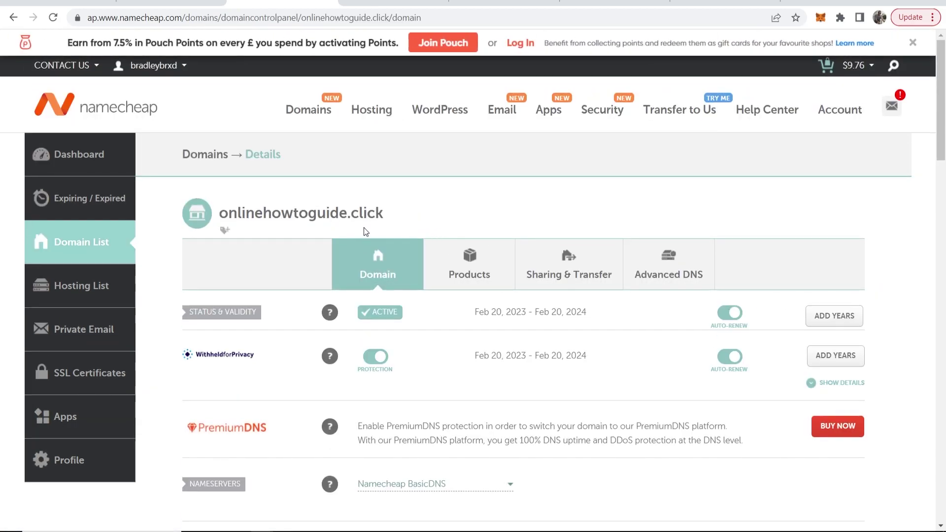
# Add a new entry under the domain's Redirect Domain section.
pyautogui.scroll(-1, 365, 257)
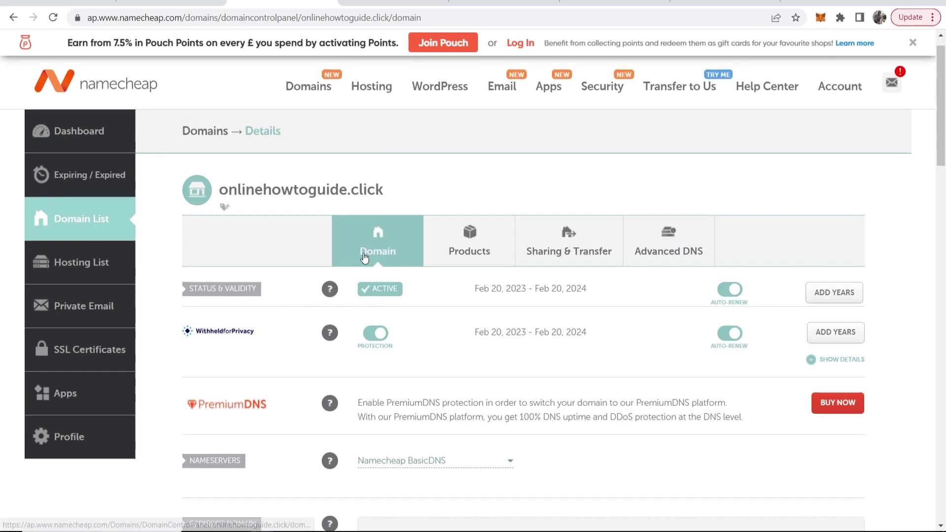
pyautogui.scroll(-4, 364, 257)
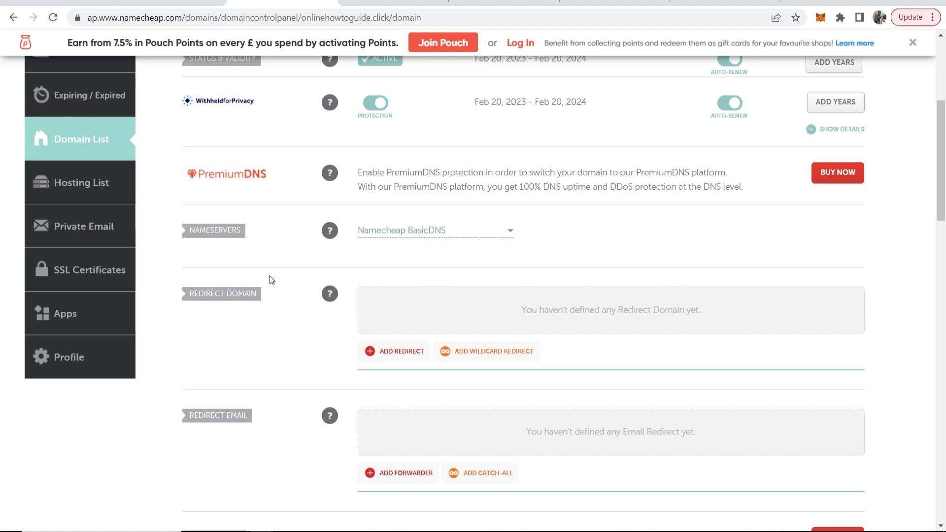
pyautogui.moveTo(186, 294); pyautogui.dragTo(271, 288)
pyautogui.click(246, 270)
pyautogui.click(393, 353)
# Copy the domain name onlinehowtoguide.click and paste it as the redirect's source URL.
pyautogui.scroll(5, 412, 351)
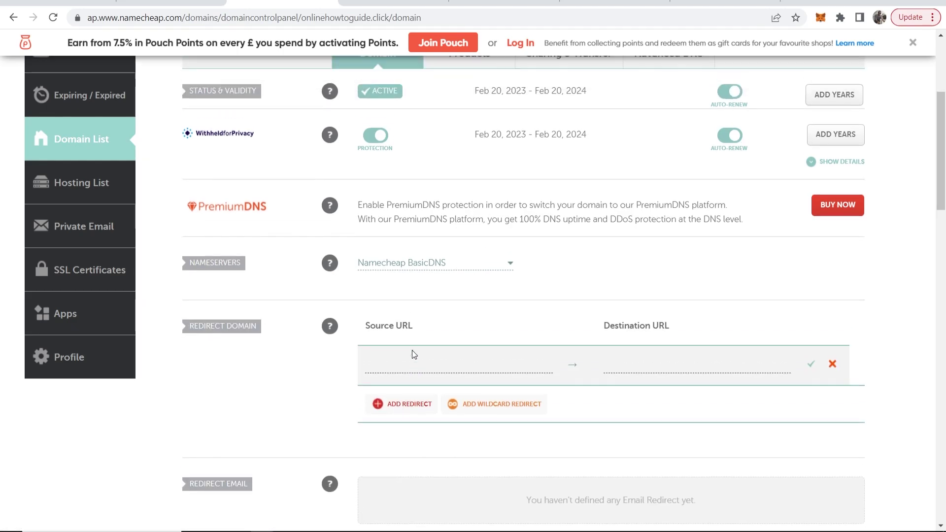
pyautogui.tripleClick(218, 222)
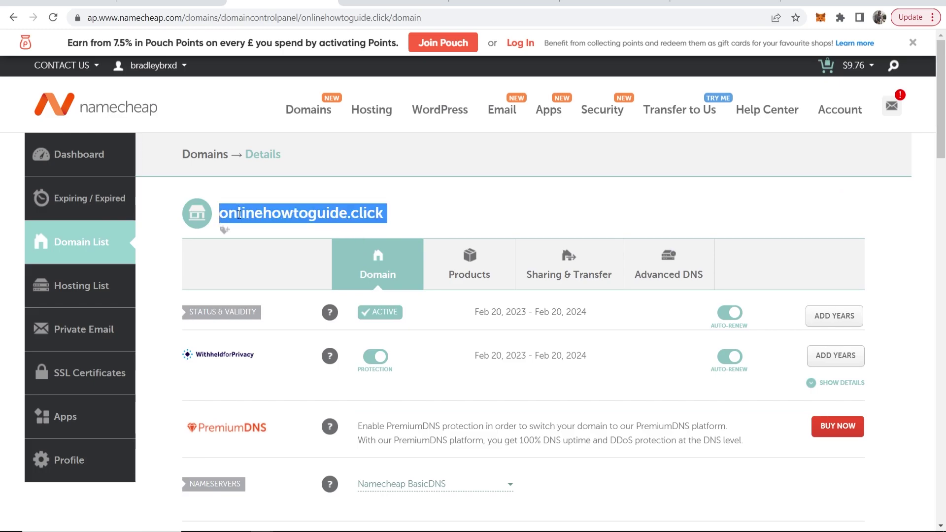
pyautogui.hotkey('ctrl', 'c')
pyautogui.click(410, 210)
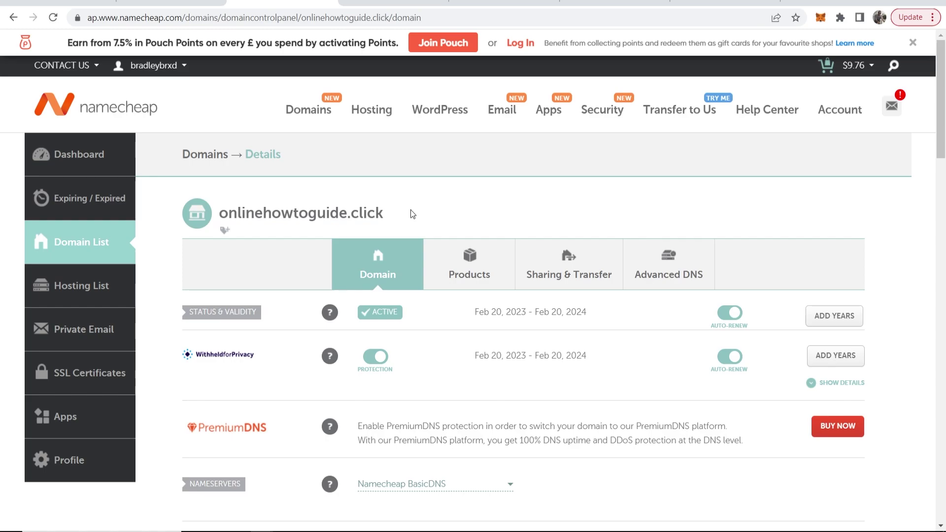
pyautogui.scroll(-5, 409, 210)
pyautogui.click(429, 331)
pyautogui.hotkey('ctrl', 'v')
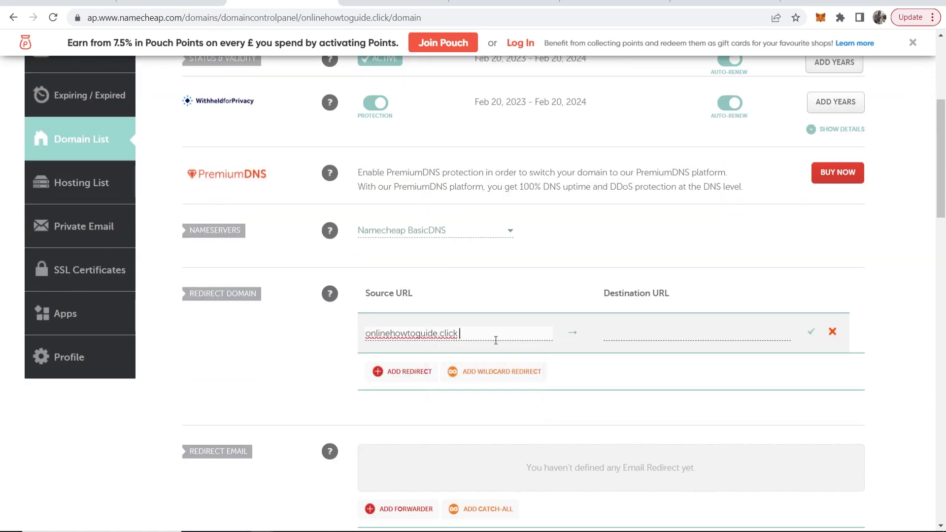
# Create a HopLink for the Fat Burning Kitchen offer under your affiliate nickname and copy it.
pyautogui.click(393, 3)
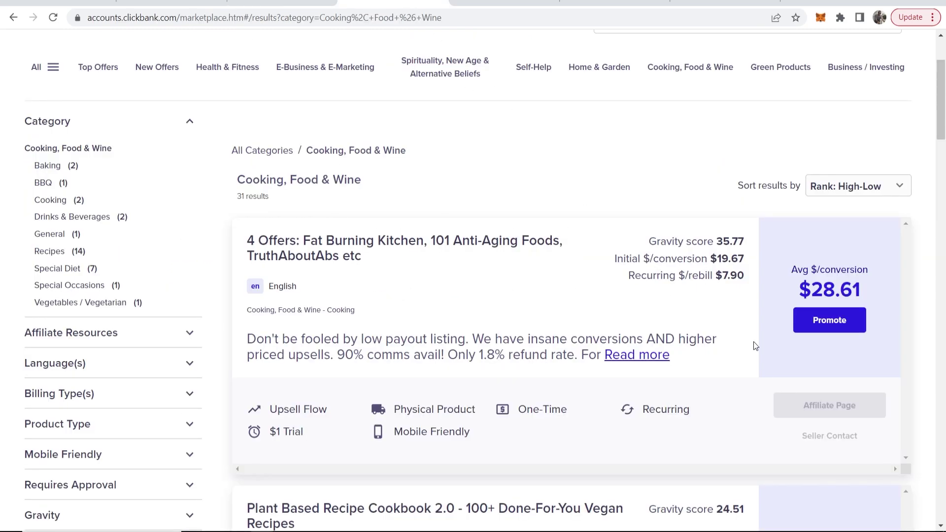
pyautogui.click(811, 320)
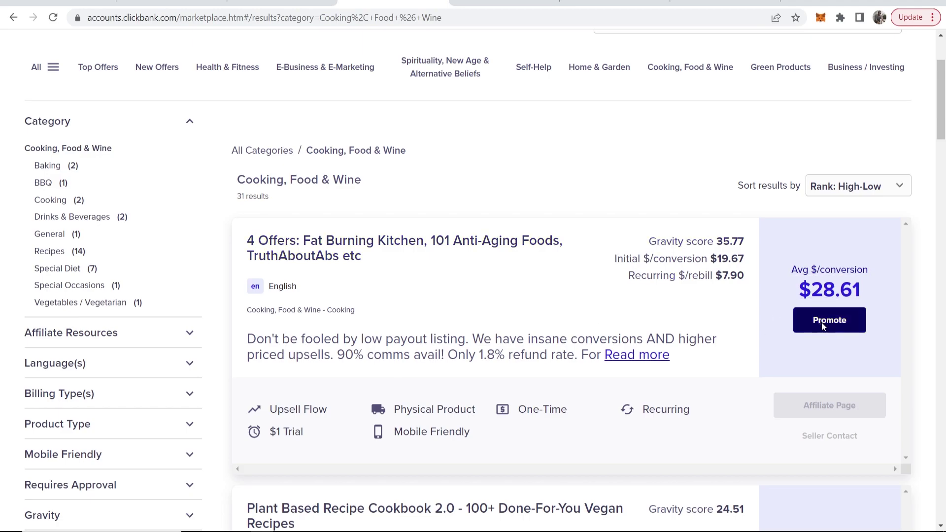
pyautogui.click(357, 272)
pyautogui.write('hbradley')
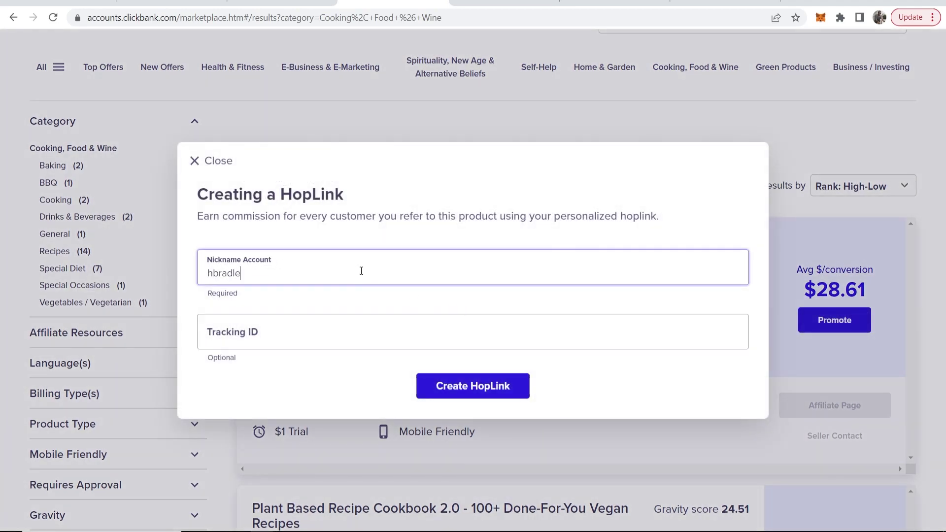
pyautogui.click(447, 390)
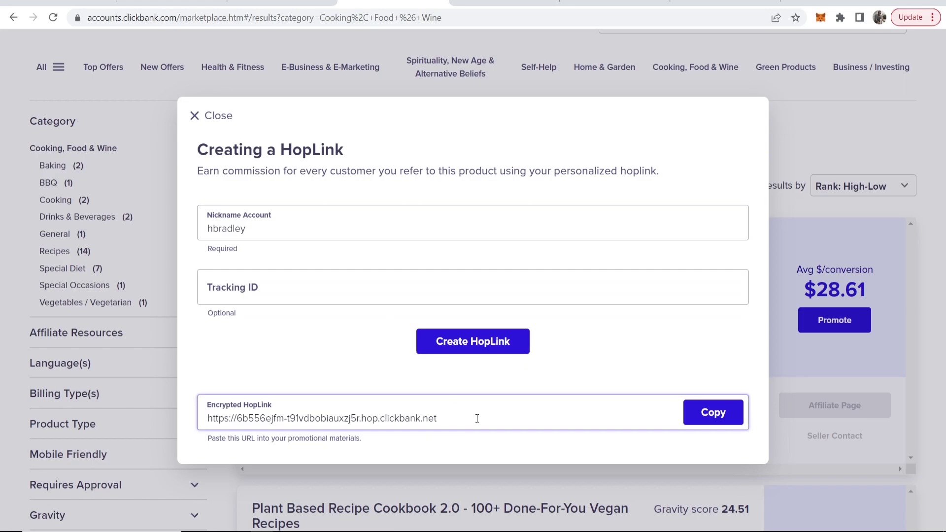
pyautogui.click(713, 412)
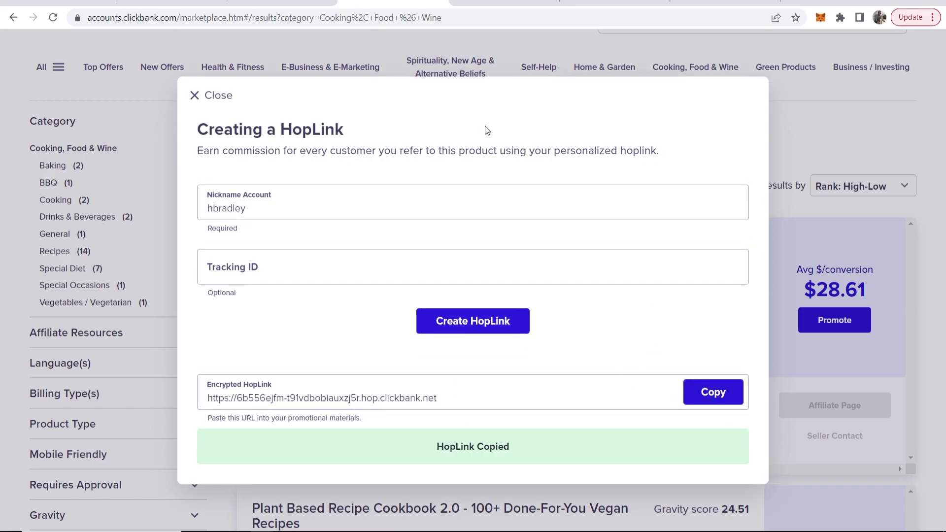
pyautogui.hotkey('ctrl', 'shift', 'Tab')
# Set the onlinehowtoguide.click redirect destination to the copied HopLink and save it.
pyautogui.click(645, 325)
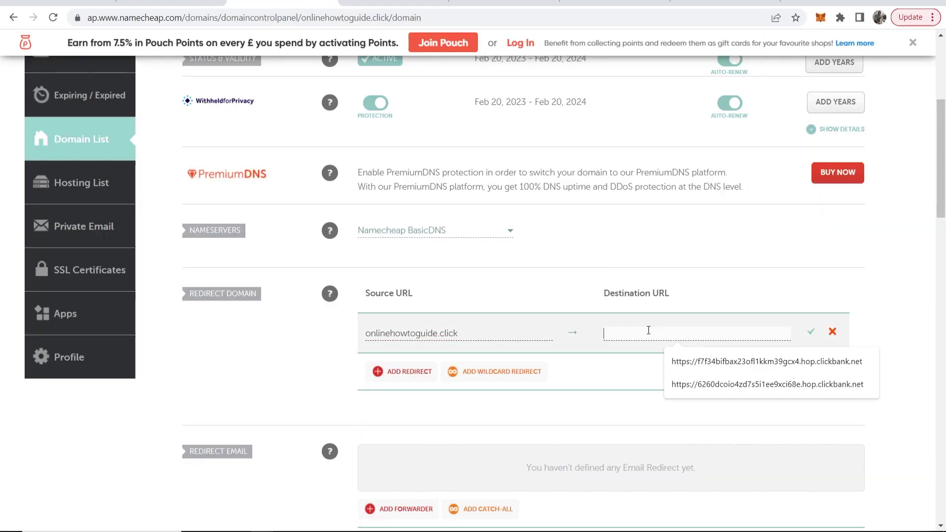
pyautogui.hotkey('ctrl', 'v')
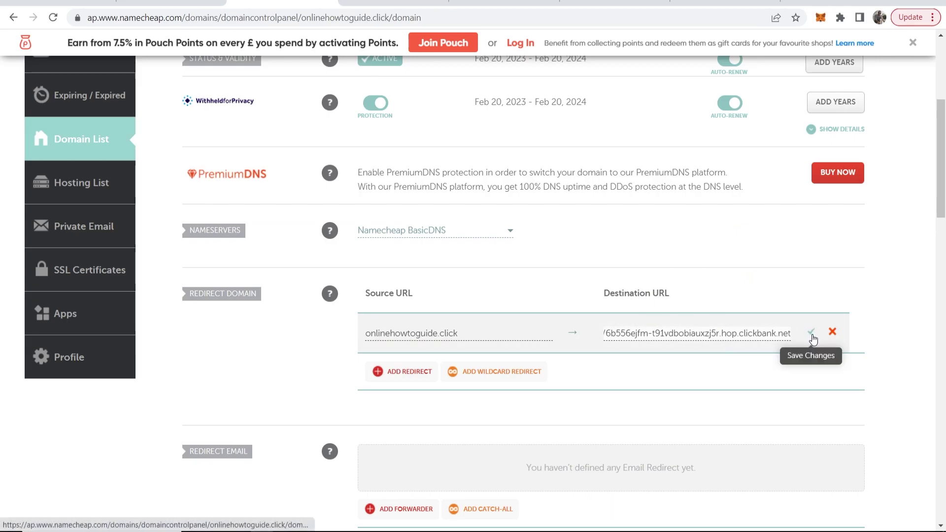
pyautogui.click(812, 333)
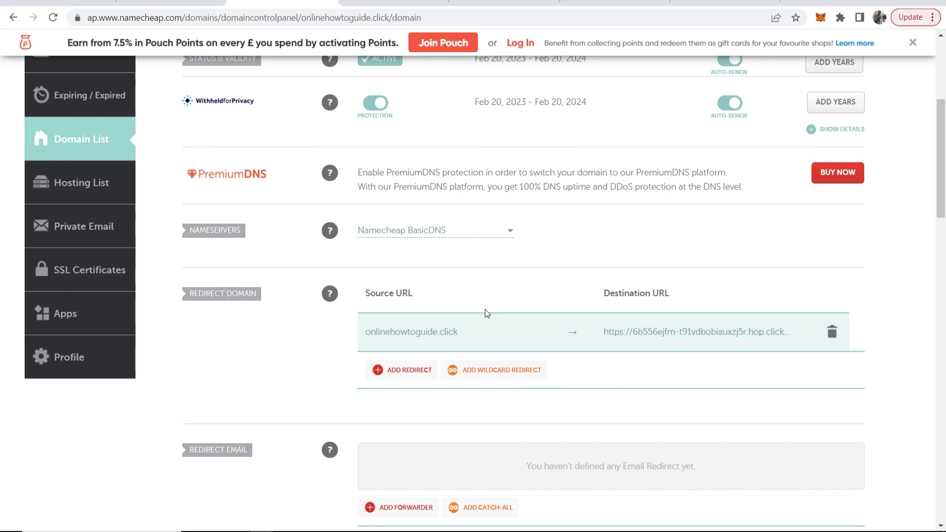
pyautogui.scroll(5, 442, 286)
pyautogui.moveTo(392, 219); pyautogui.dragTo(224, 217)
pyautogui.scroll(-5, 345, 243)
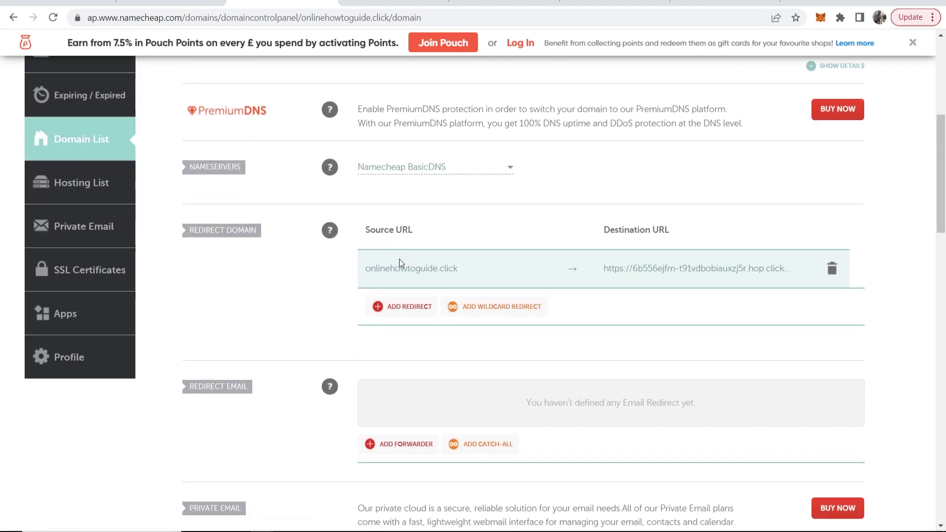
pyautogui.click(406, 307)
pyautogui.click(403, 310)
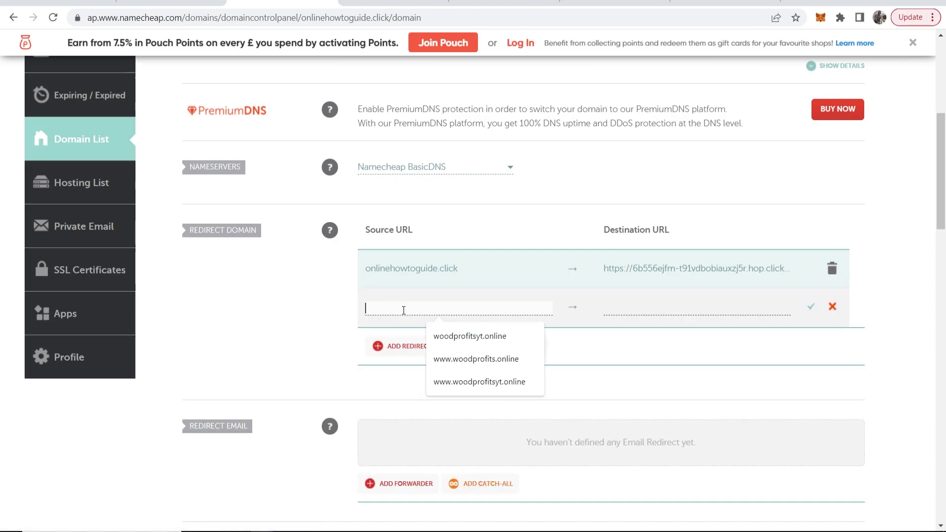
pyautogui.hotkey('ctrl', 'v')
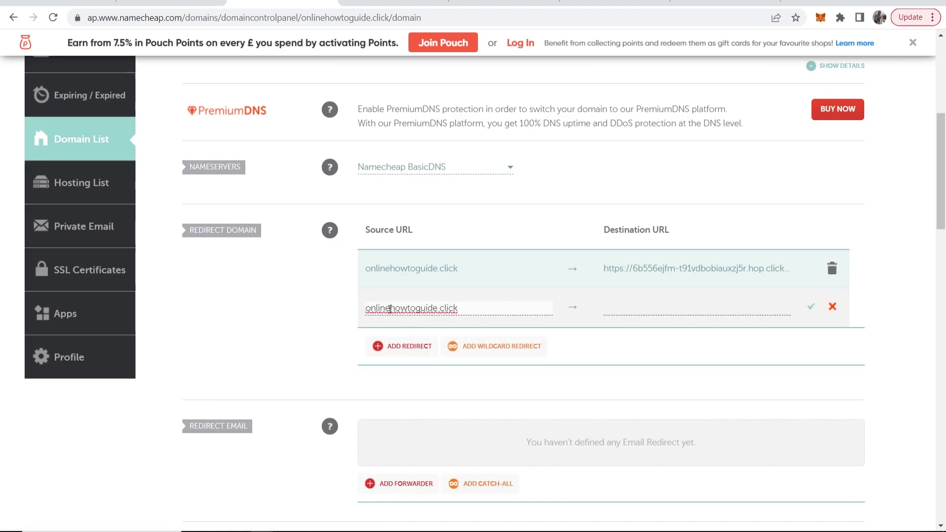
pyautogui.write('www.')
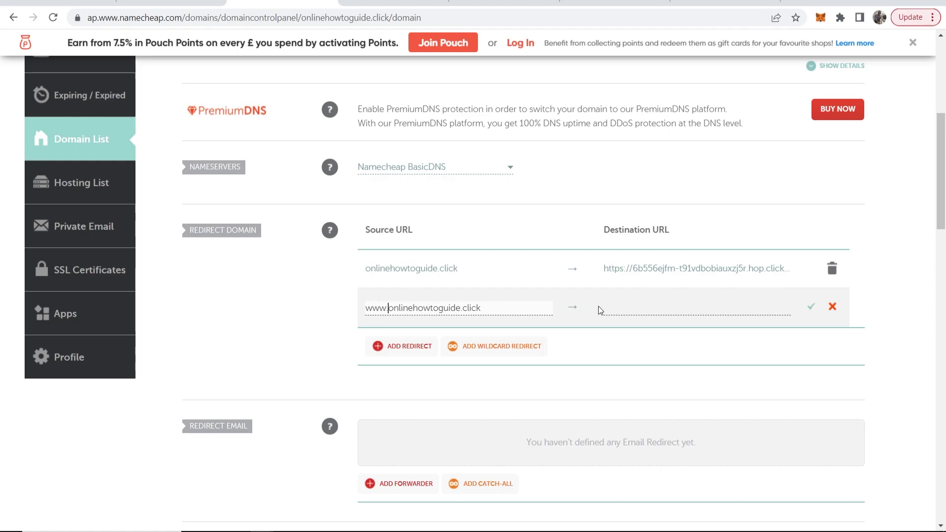
# Give the www redirect the ClickBank HopLink as destination, save it, and select the domain name.
pyautogui.click(395, 7)
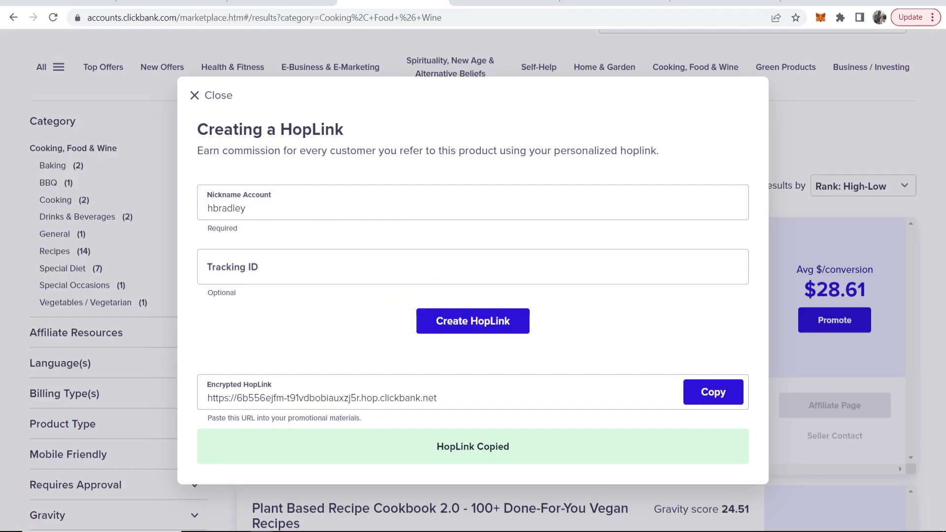
pyautogui.click(713, 391)
pyautogui.click(281, 7)
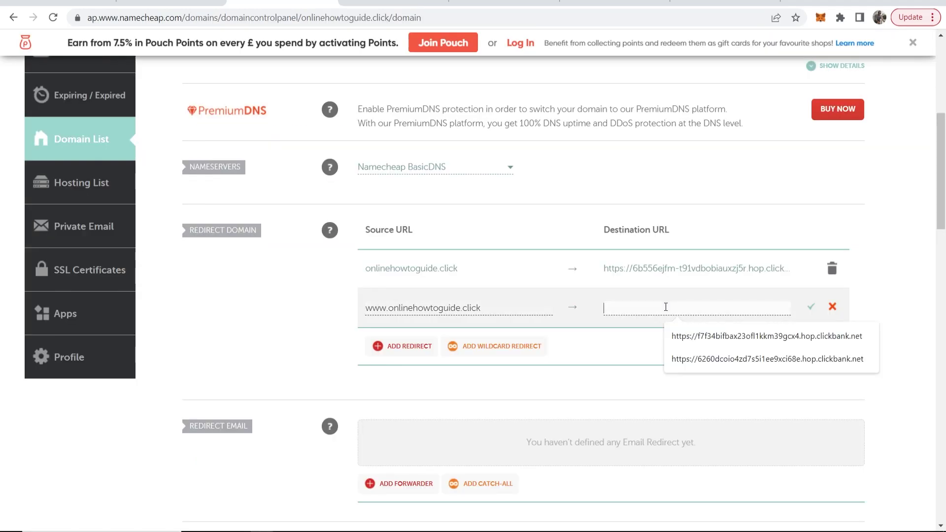
pyautogui.hotkey('ctrl', 'v')
pyautogui.click(693, 309)
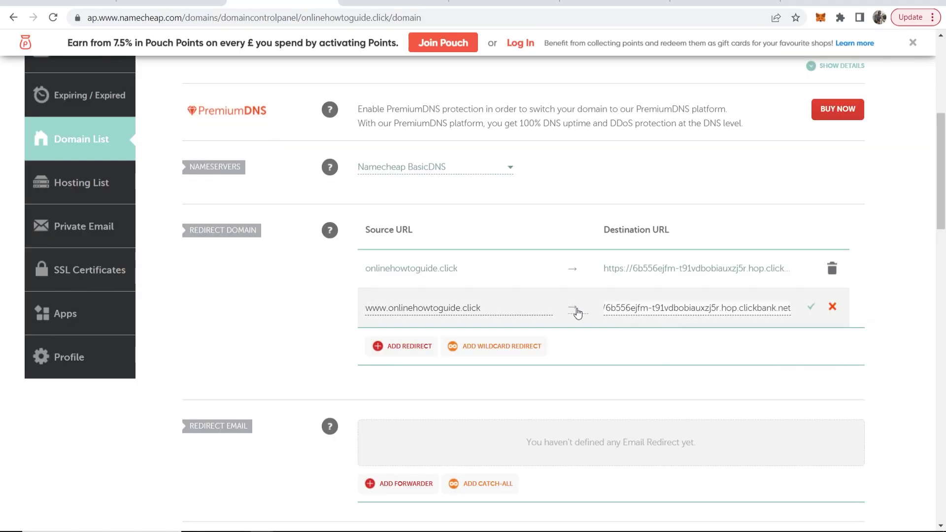
pyautogui.click(810, 307)
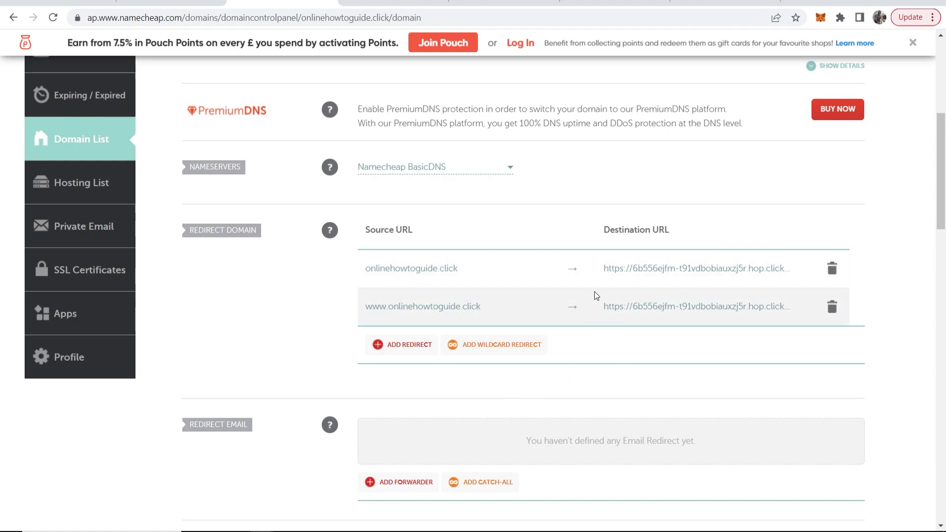
pyautogui.scroll(6, 594, 291)
pyautogui.moveTo(391, 213); pyautogui.dragTo(222, 213)
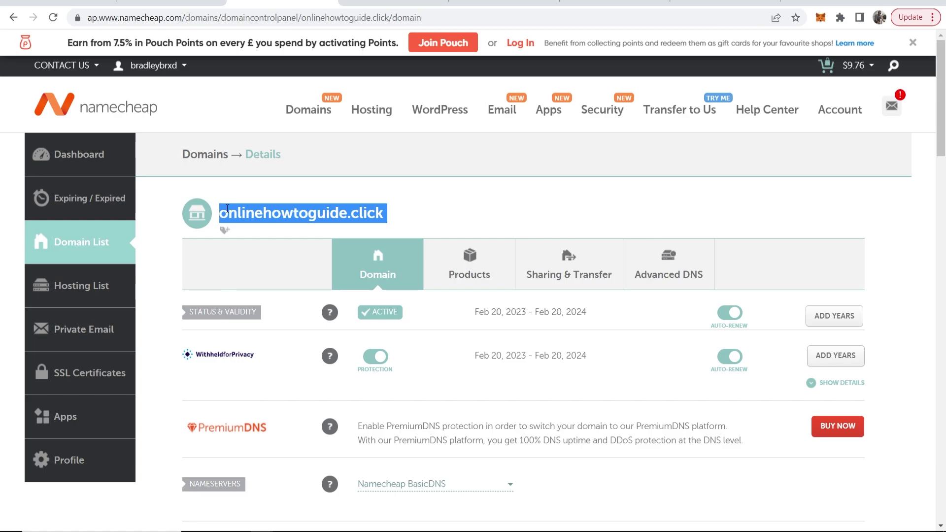
# Load onlinehowtoguide.click in a new incognito window and scroll the resulting truthaboutabs.com sales page.
pyautogui.rightClick(236, 206)
pyautogui.click(248, 216)
pyautogui.click(932, 17)
pyautogui.click(828, 86)
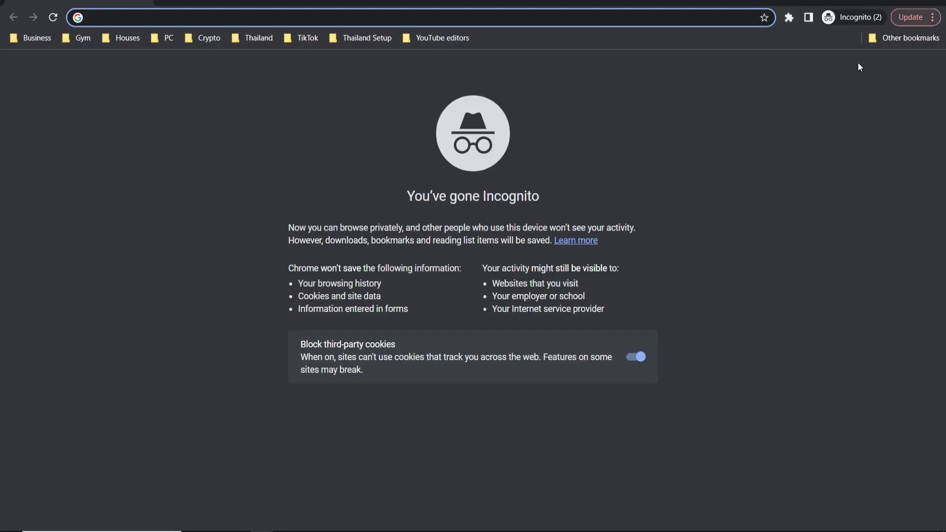
pyautogui.hotkey('ctrl', 'v')
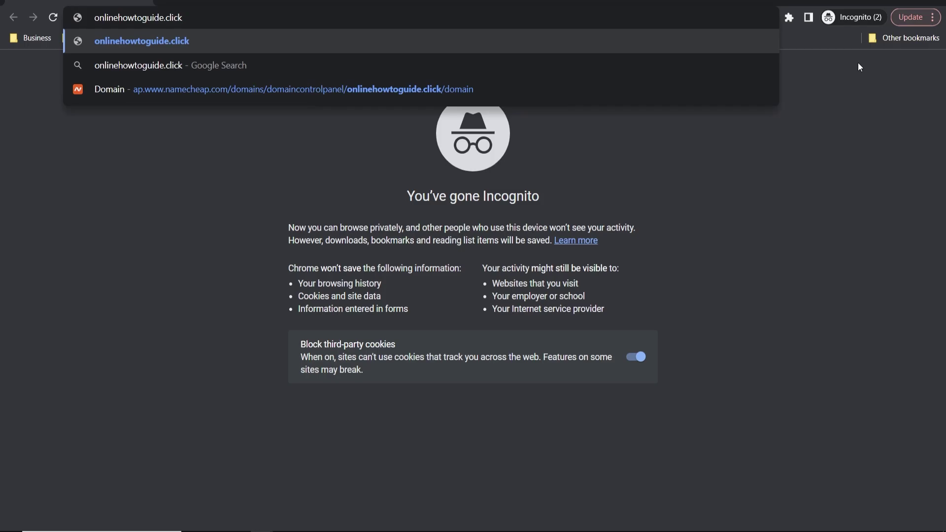
pyautogui.press('Return')
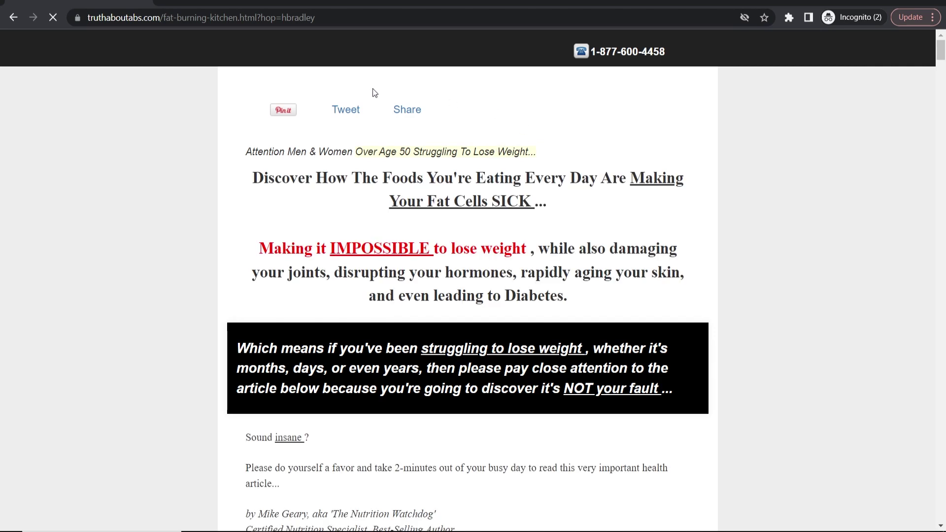
pyautogui.scroll(-1, 427, 179)
pyautogui.scroll(-10, 426, 180)
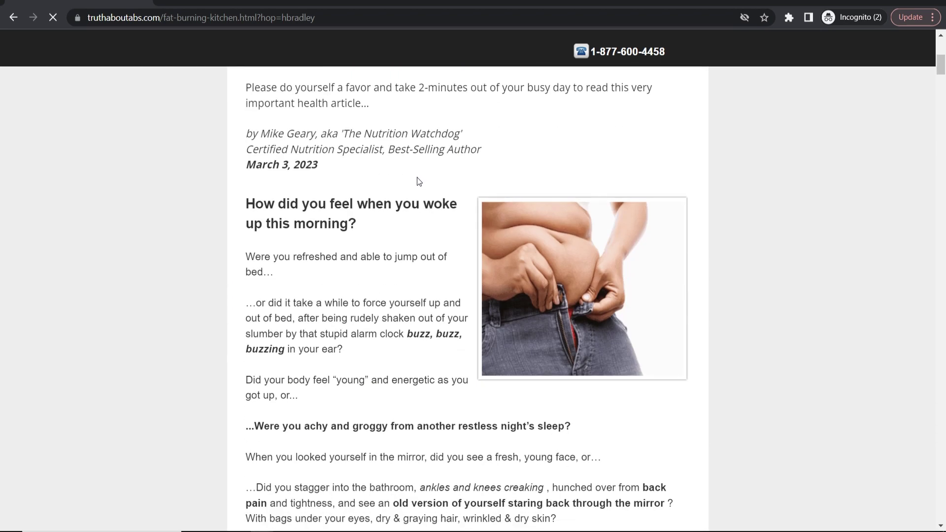
pyautogui.scroll(1, 459, 244)
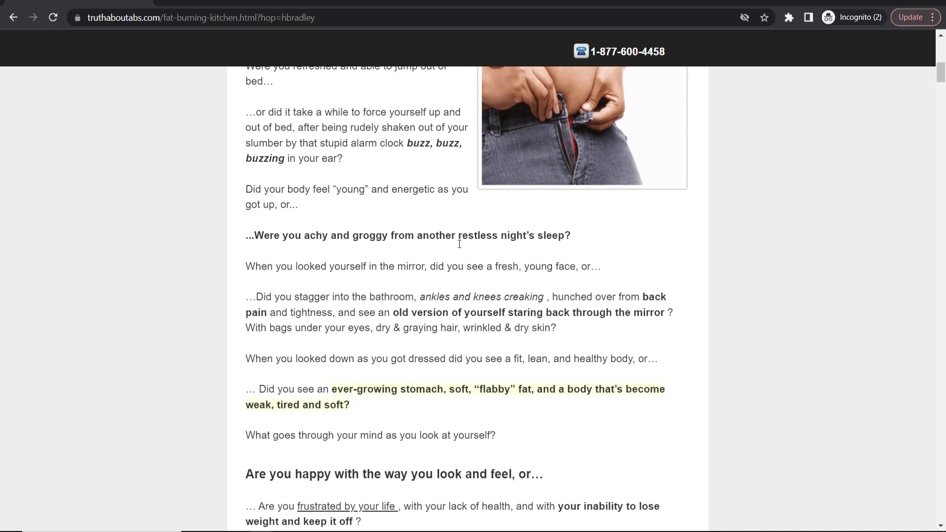